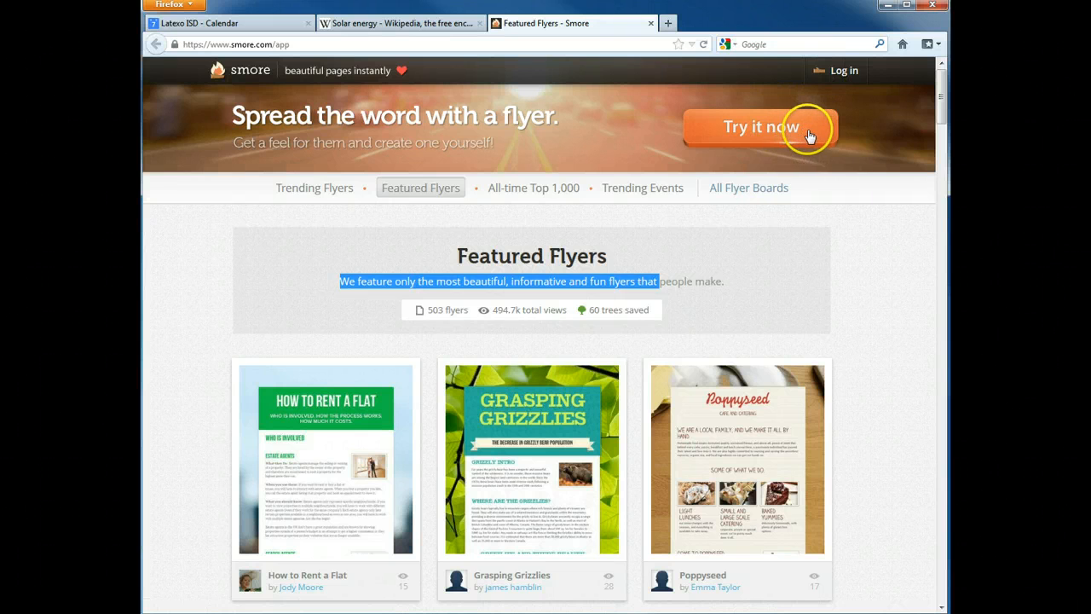
- Log in to Smore with the account e-mail and password, declining to save the password
{"action": "left_click", "coordinate": [810, 132]}
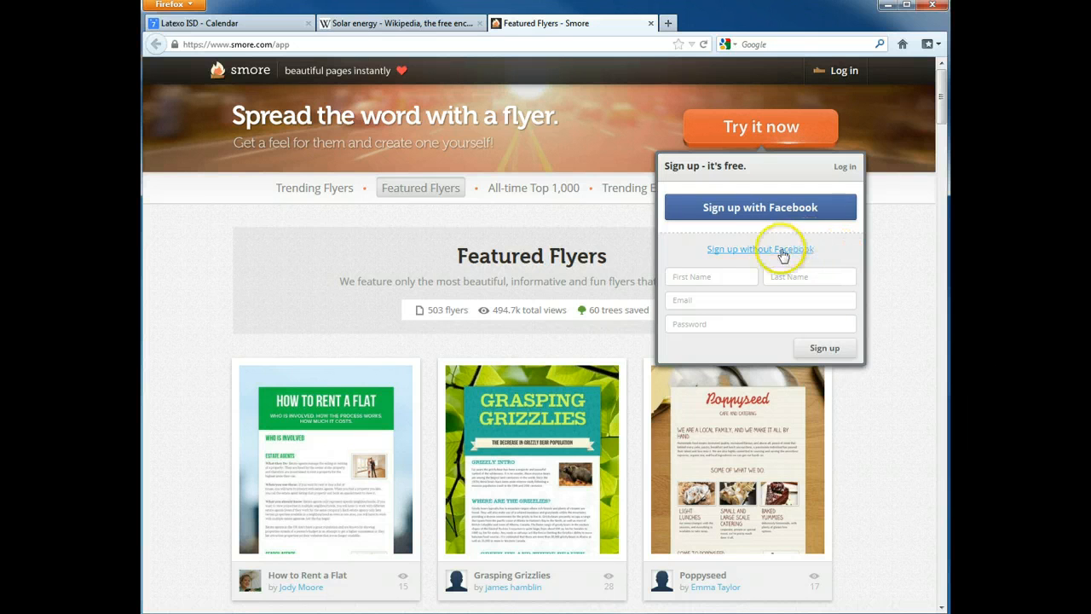
{"action": "left_click", "coordinate": [895, 276]}
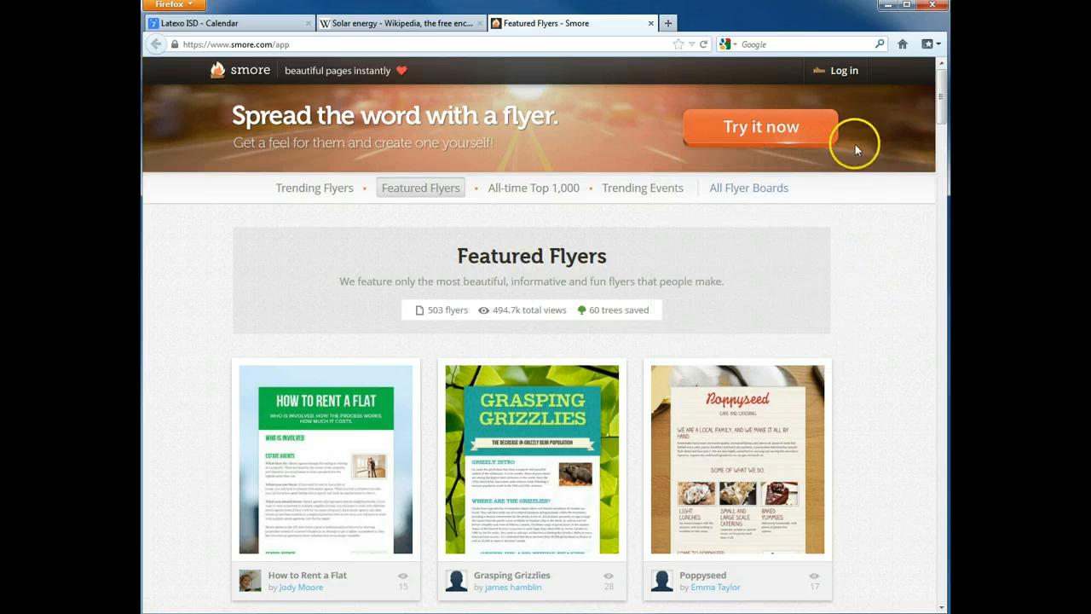
{"action": "left_click", "coordinate": [845, 70]}
{"action": "left_click", "coordinate": [816, 134]}
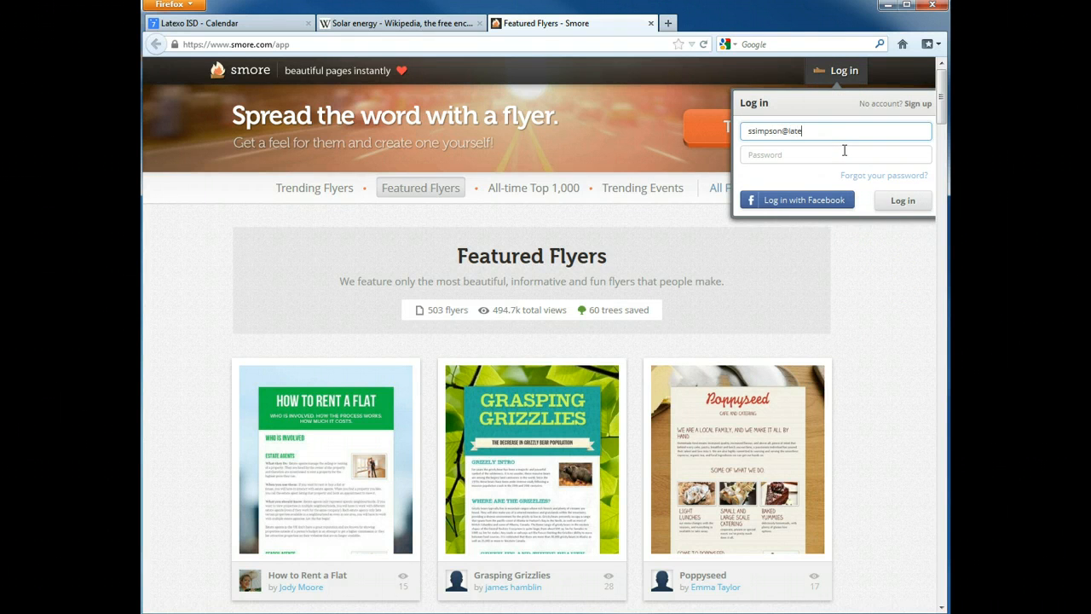
{"action": "left_click", "coordinate": [844, 150]}
{"action": "type", "text": "p"}
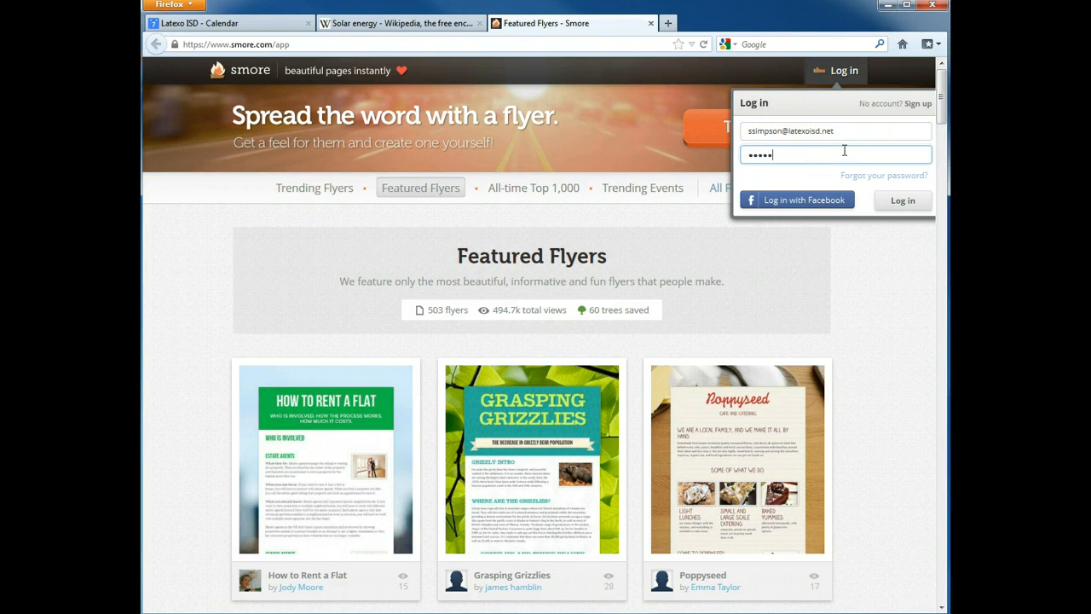
{"action": "key", "text": "Return"}
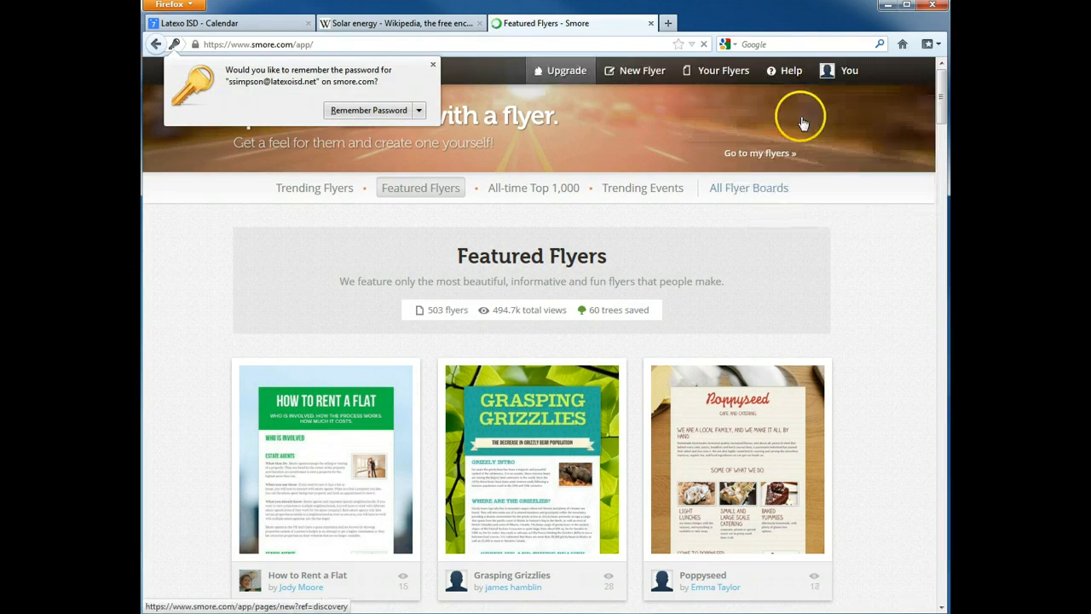
{"action": "left_click", "coordinate": [432, 66]}
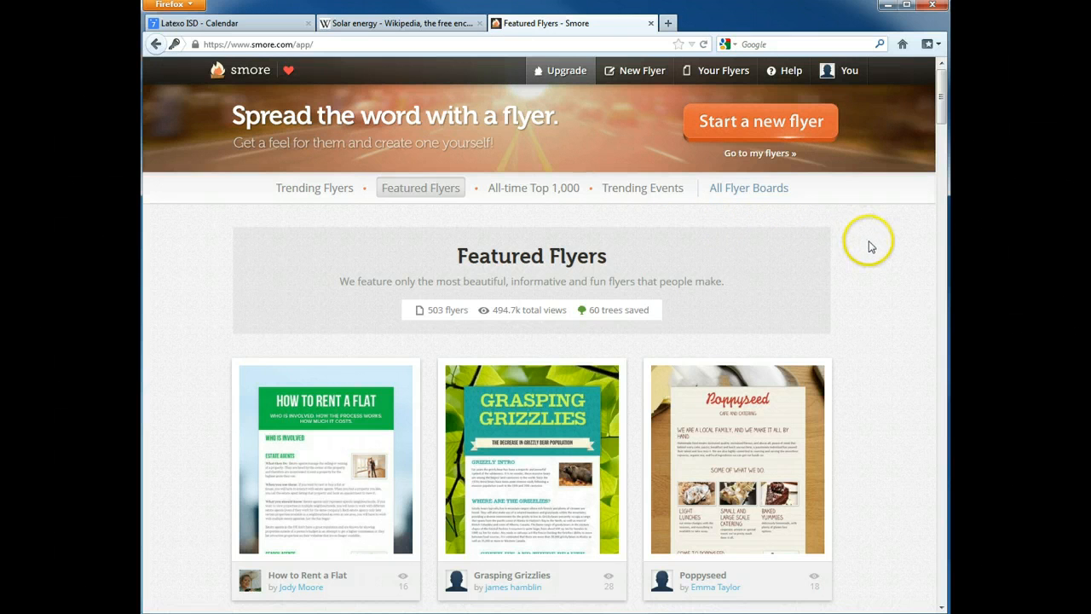
- Create a new flyer from the Class template, opening the City Yoga Lessons sample
{"action": "left_click", "coordinate": [813, 133]}
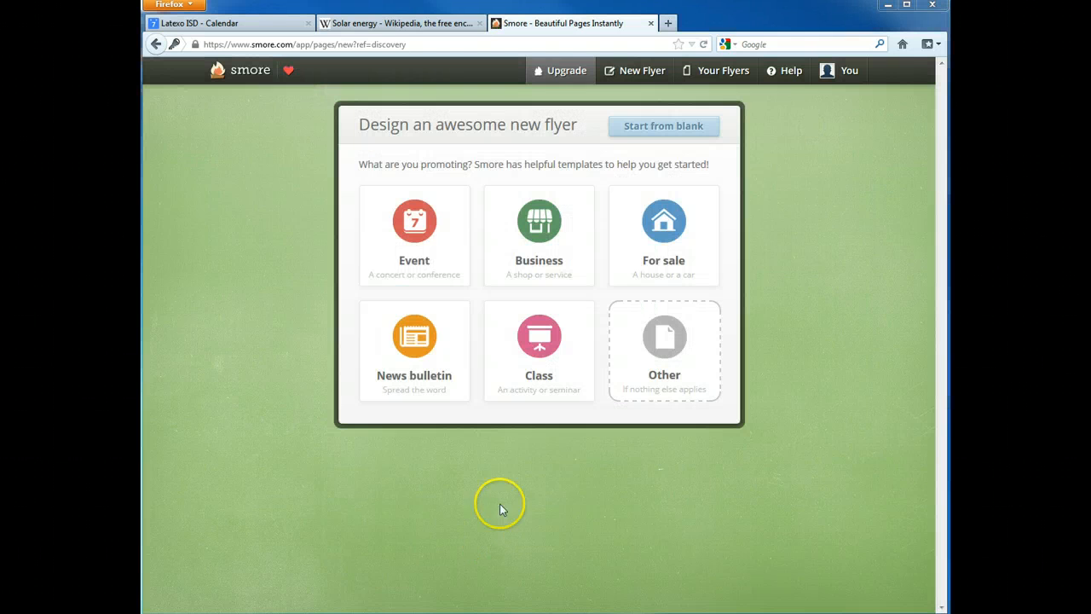
{"action": "left_click", "coordinate": [552, 345]}
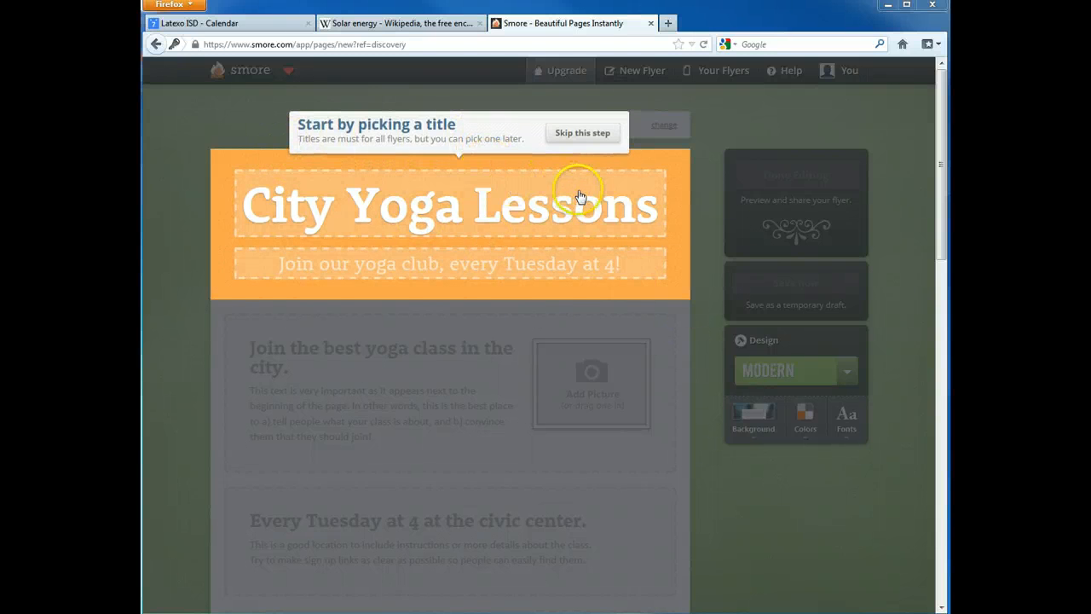
- Change the title to 'Alternative Energy Sources' and add a 'by' author byline subtitle
{"action": "left_click", "coordinate": [625, 209]}
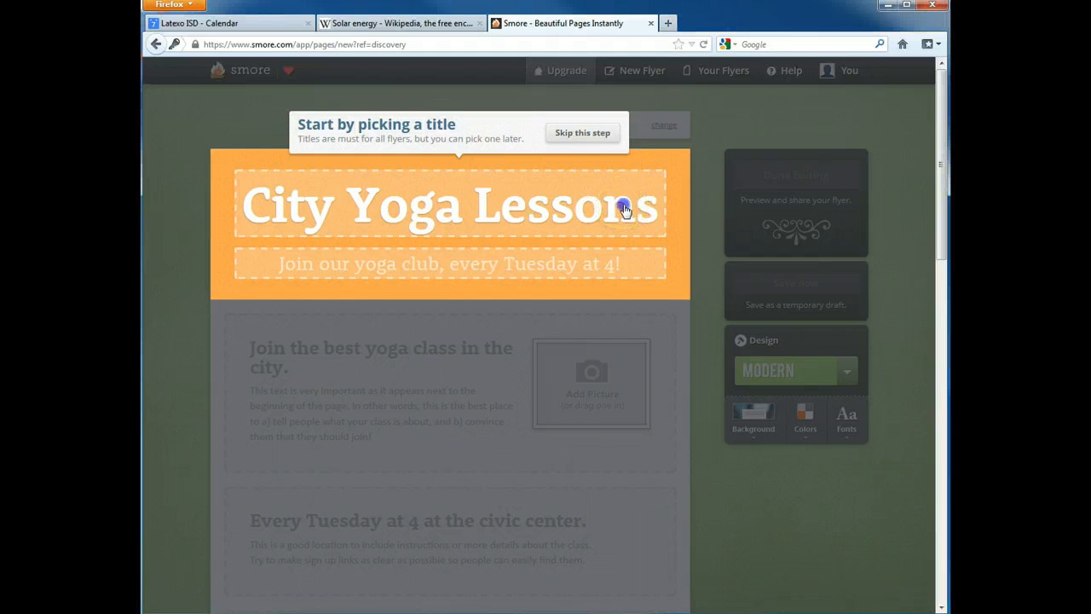
{"action": "left_click", "coordinate": [626, 212]}
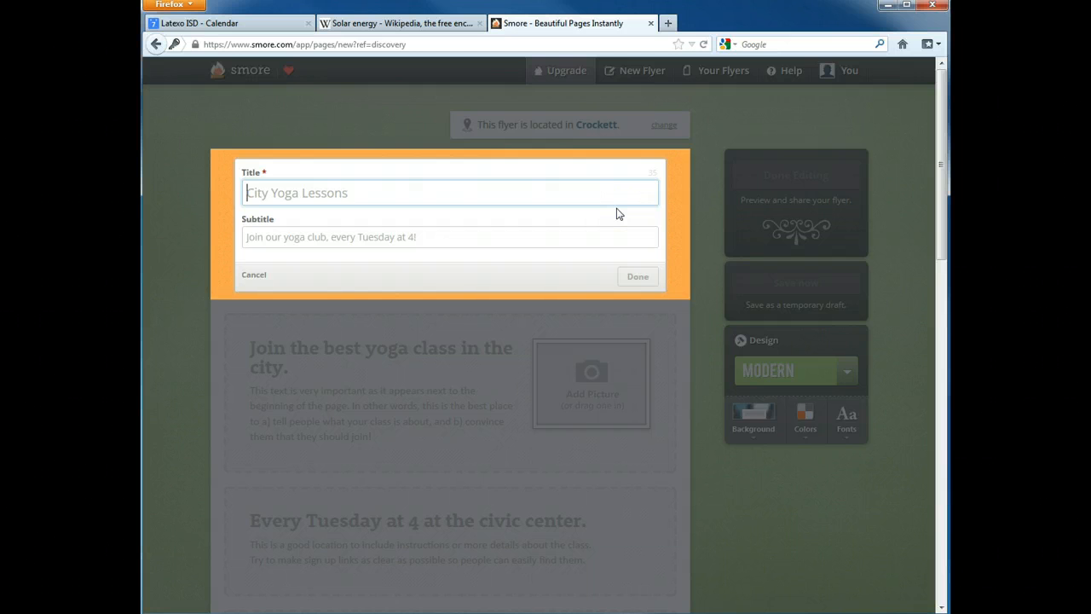
{"action": "left_click", "coordinate": [559, 193]}
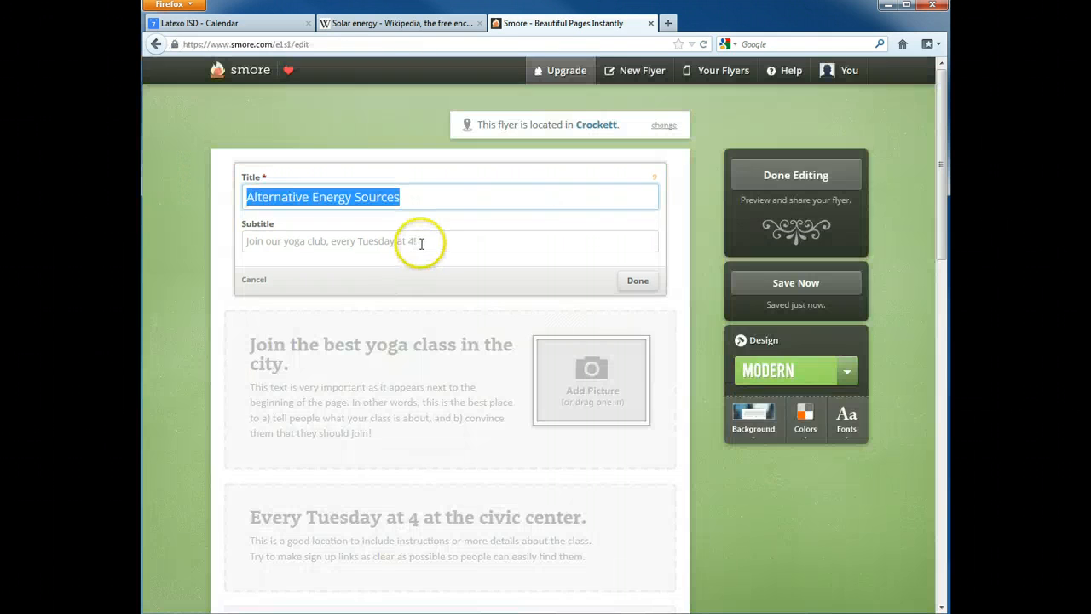
{"action": "left_click", "coordinate": [421, 242]}
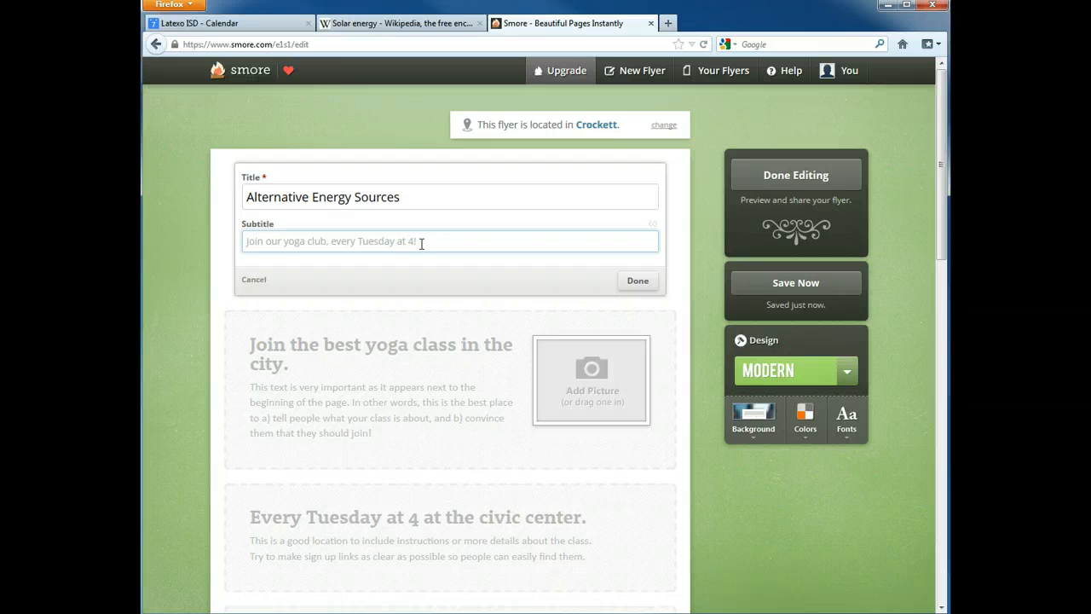
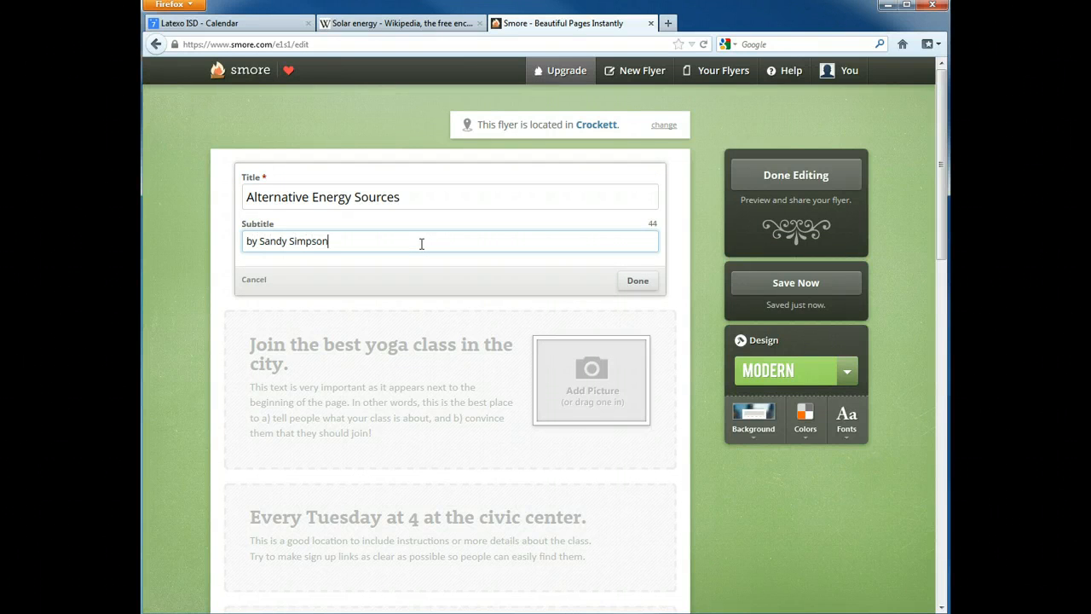
{"action": "left_click", "coordinate": [639, 283]}
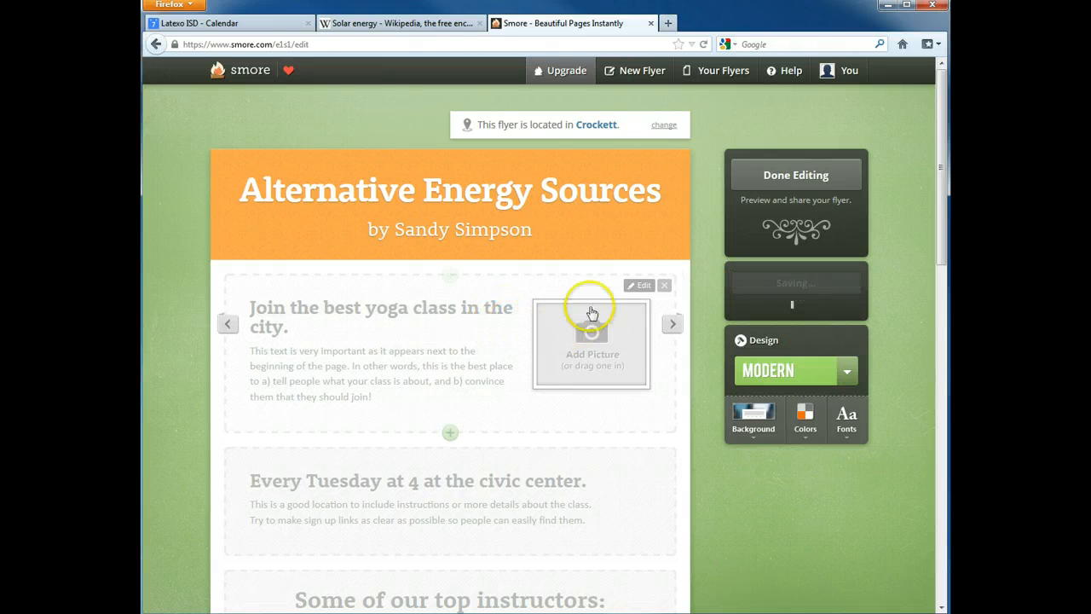
{"action": "left_click", "coordinate": [632, 286]}
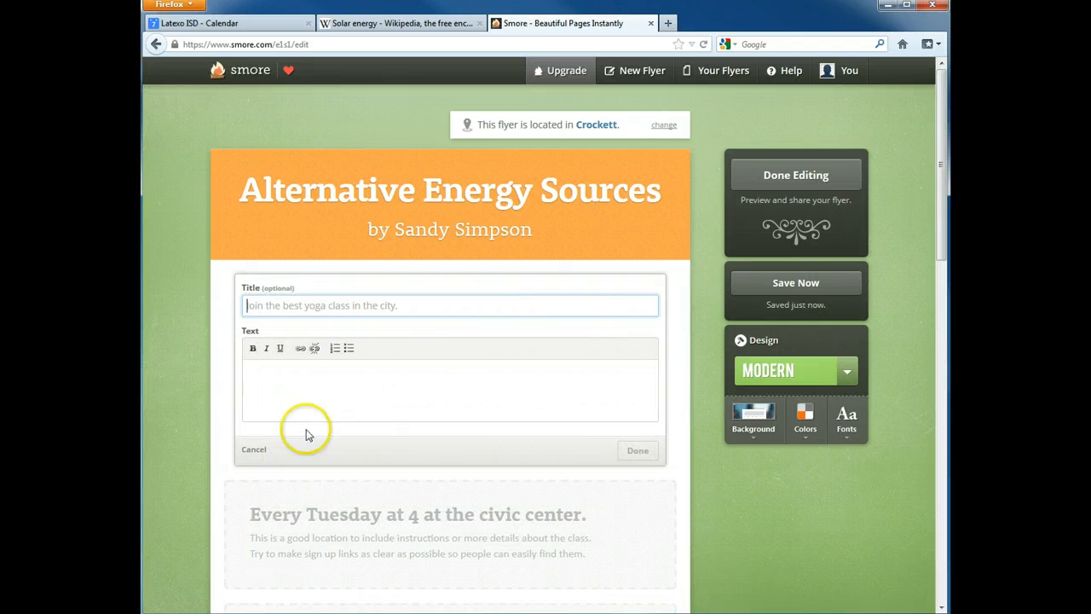
{"action": "left_click", "coordinate": [256, 450]}
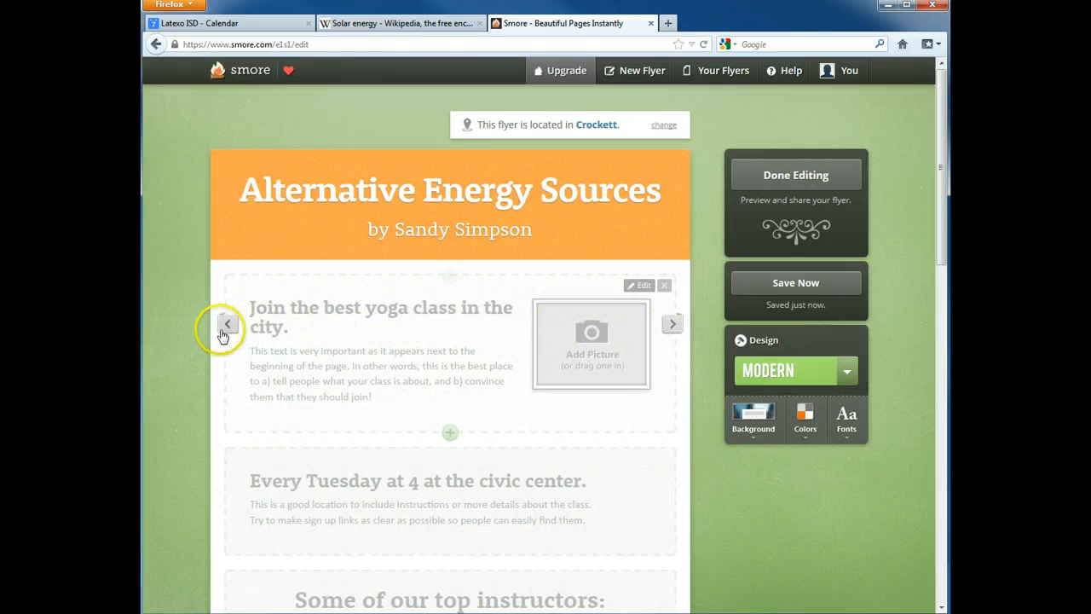
{"action": "left_click", "coordinate": [673, 327]}
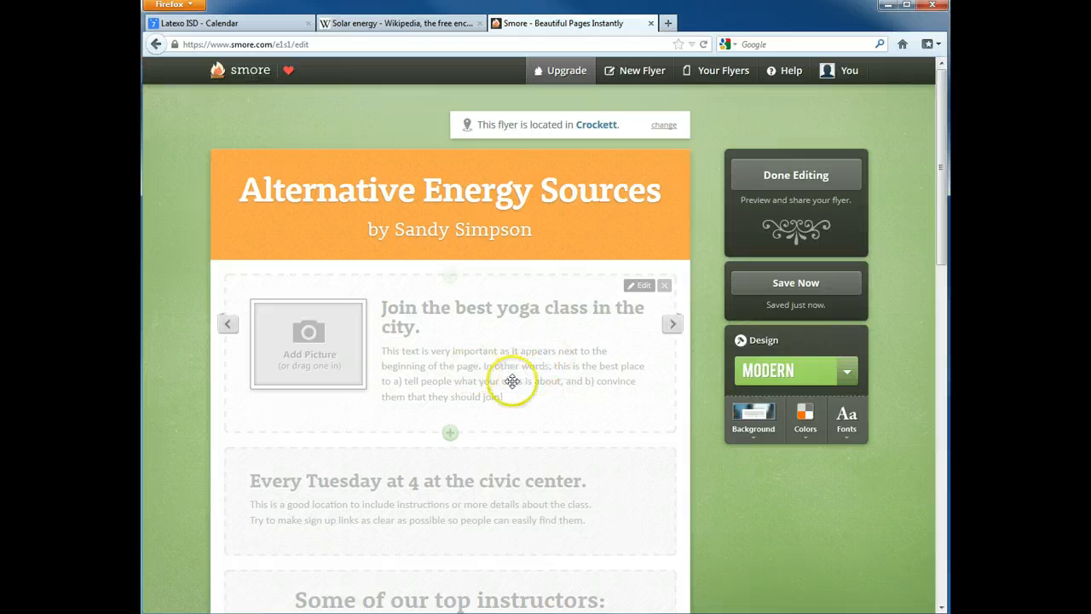
{"action": "left_click", "coordinate": [675, 328]}
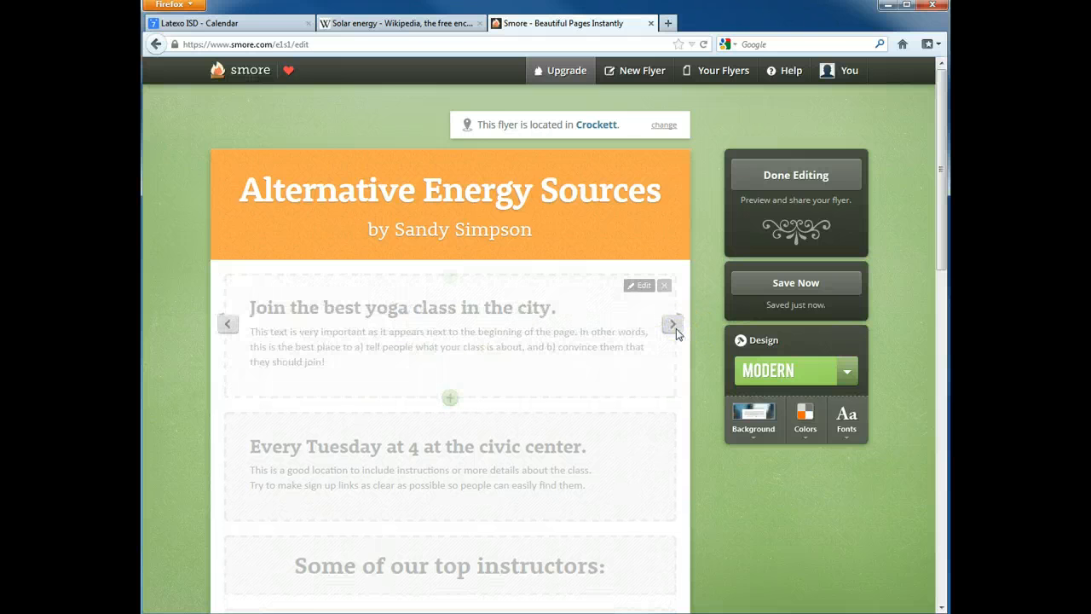
{"action": "left_click", "coordinate": [674, 327]}
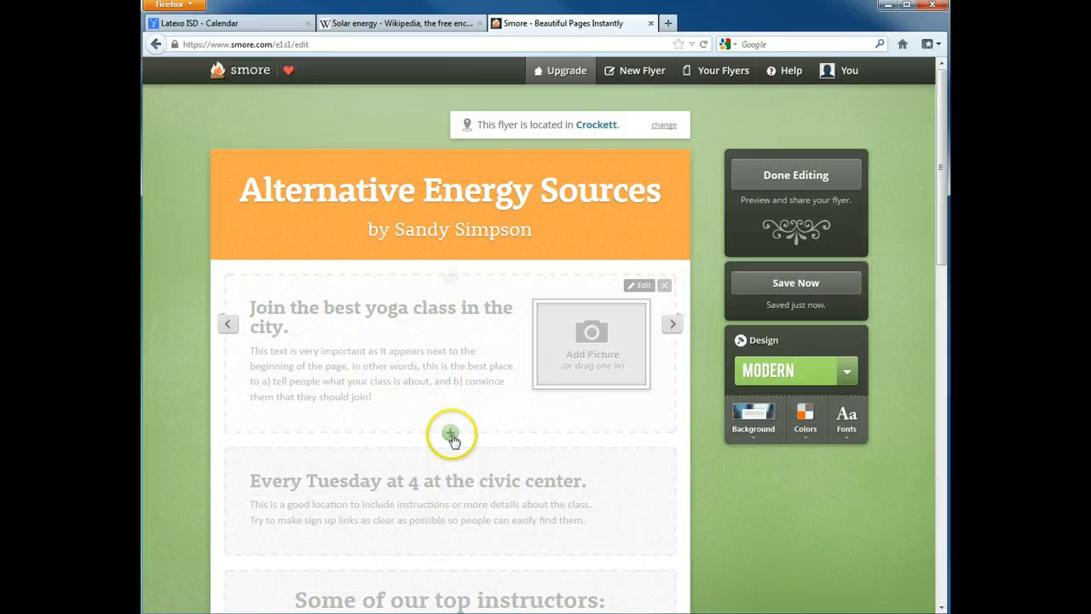
{"action": "left_click", "coordinate": [665, 285]}
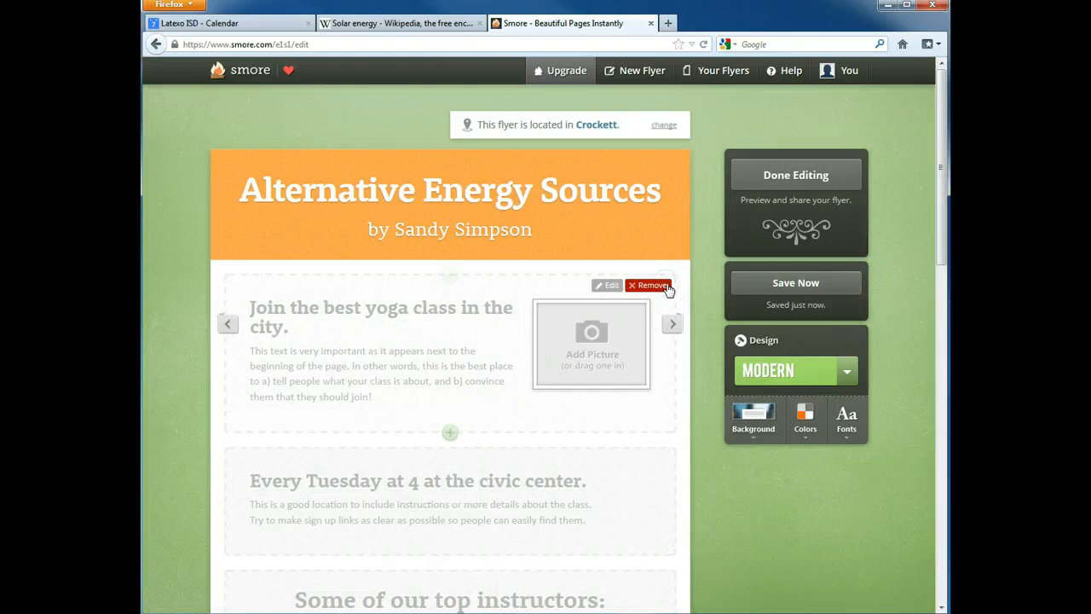
{"action": "left_click", "coordinate": [475, 336]}
{"action": "left_click", "coordinate": [255, 452]}
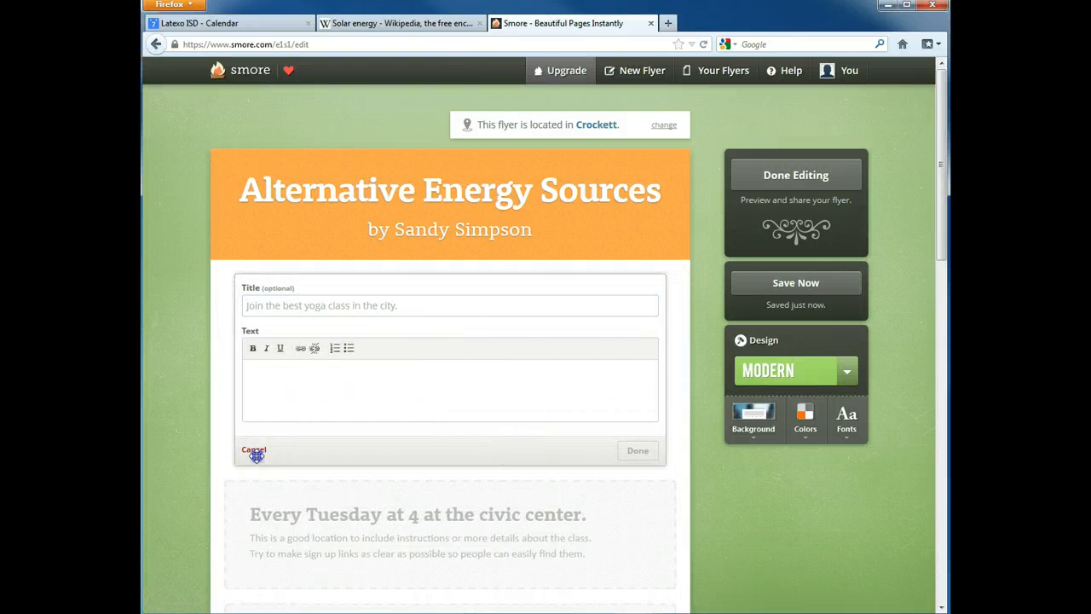
{"action": "left_click", "coordinate": [255, 452]}
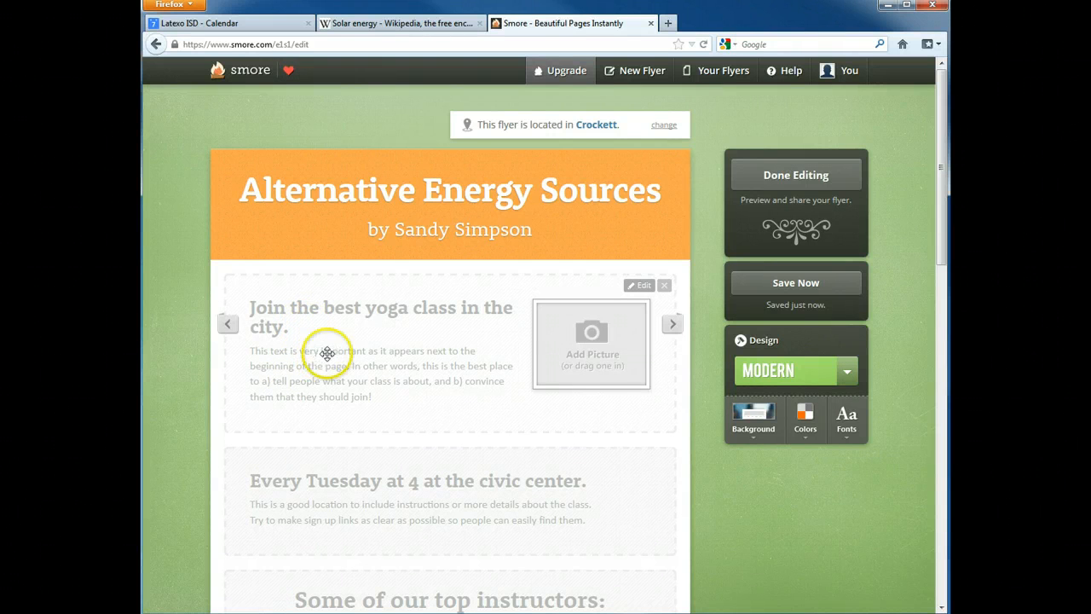
{"action": "left_click", "coordinate": [401, 362]}
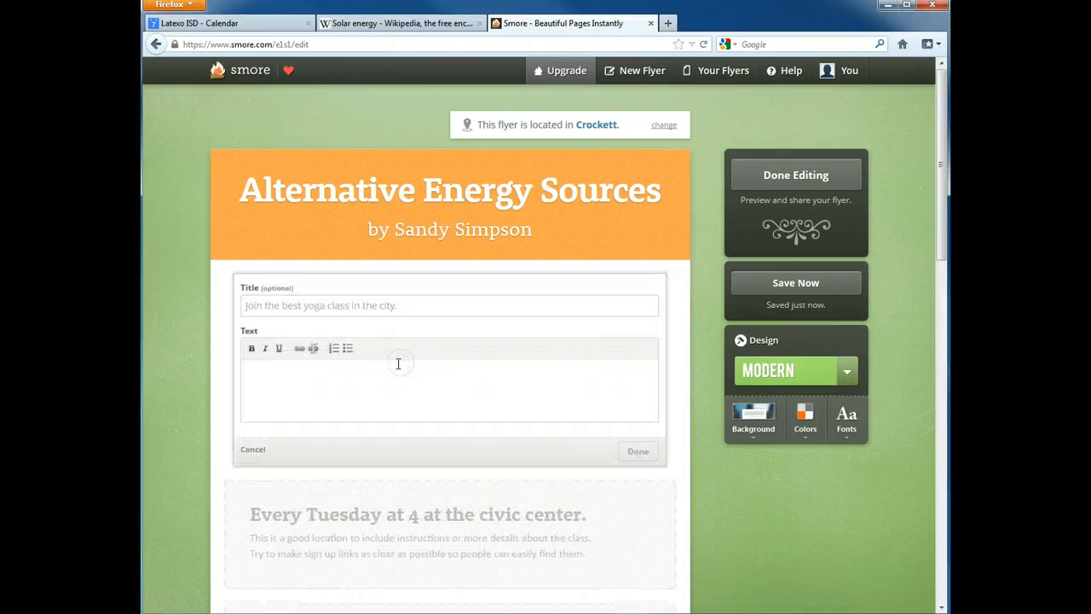
- Fill the first block with the heading 'Solar' and a pasted solar-energy description
{"action": "left_click", "coordinate": [412, 308]}
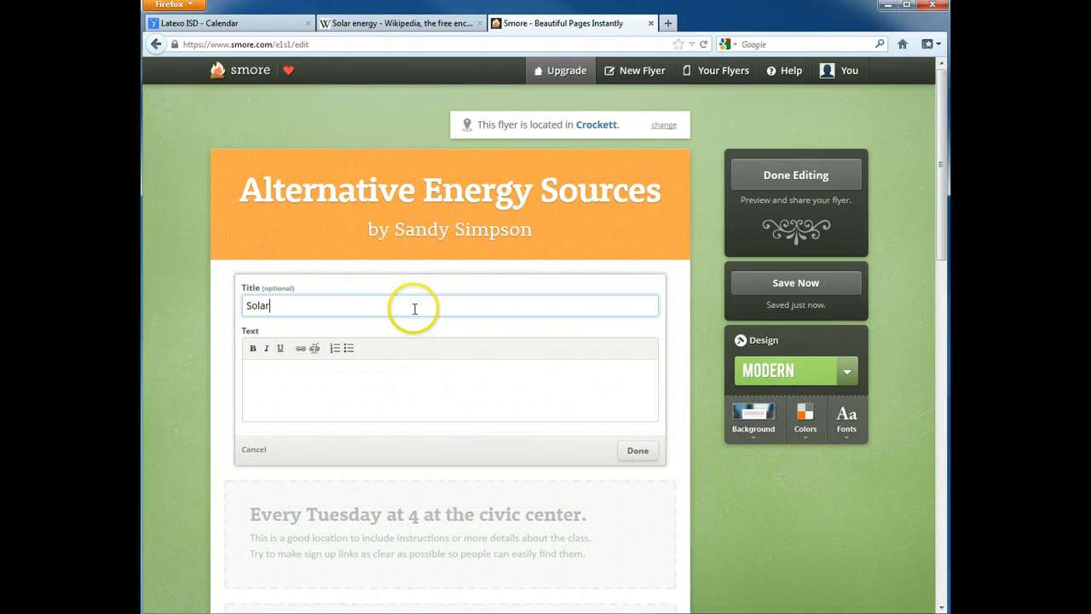
{"action": "left_click", "coordinate": [396, 375]}
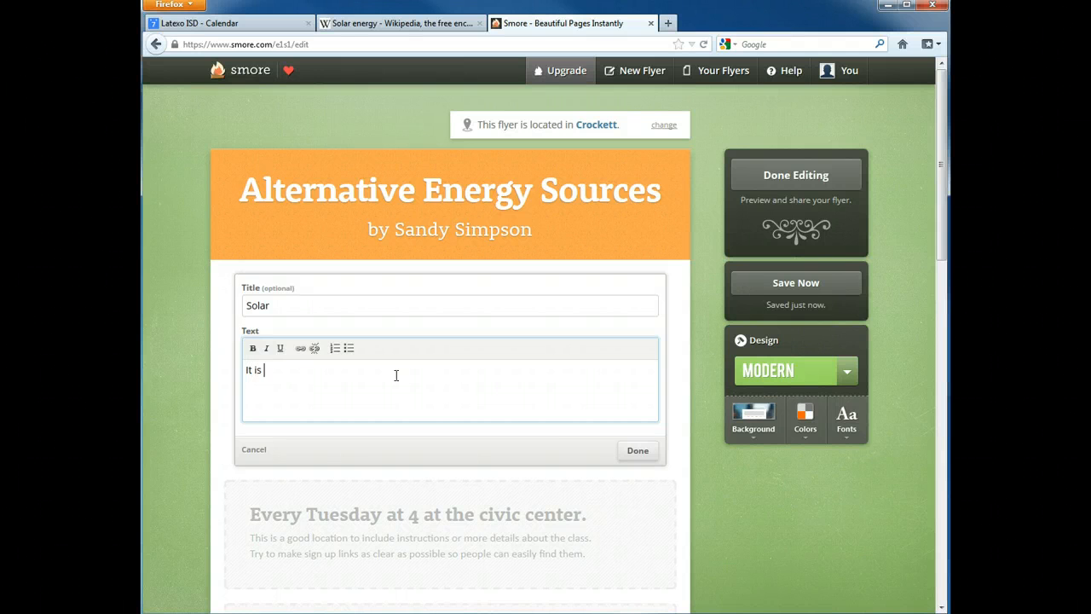
{"action": "key", "text": "ctrl+a"}
{"action": "type", "text": "Solar energy is radiant light and heat from the sun. It has been harnessed by humans since ancient times."}
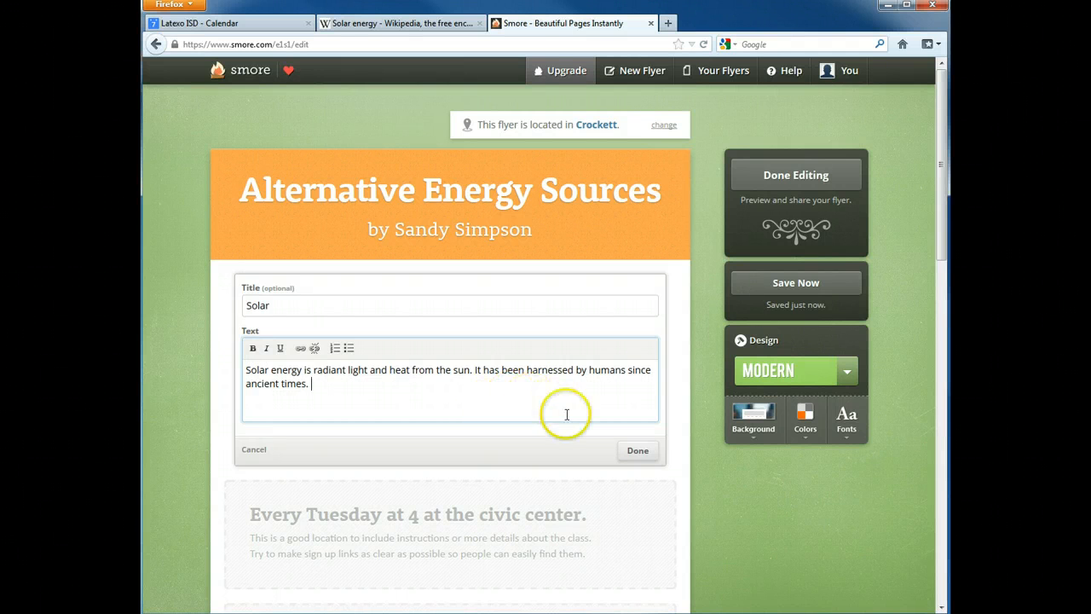
{"action": "left_click", "coordinate": [638, 450]}
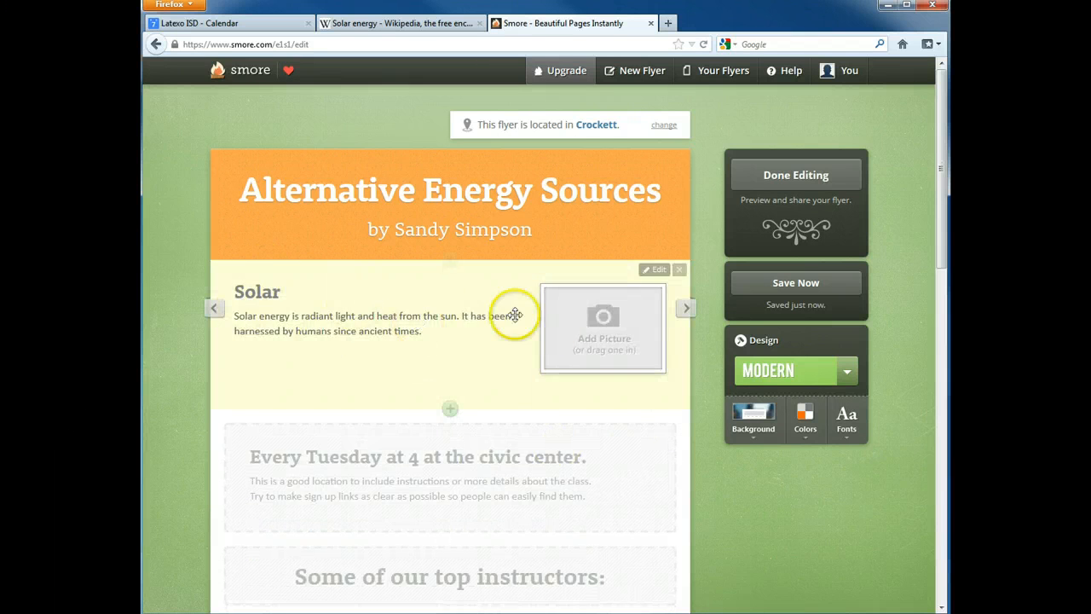
{"action": "left_click", "coordinate": [603, 316]}
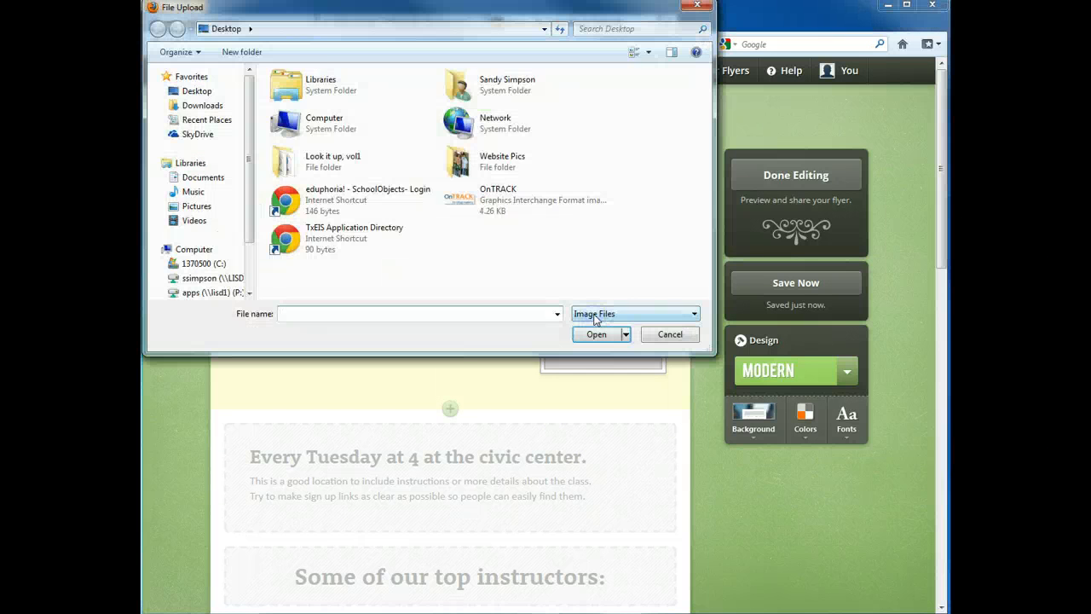
- Upload a solar panel photo from the Pictures library into the Solar block
{"action": "left_click", "coordinate": [205, 206]}
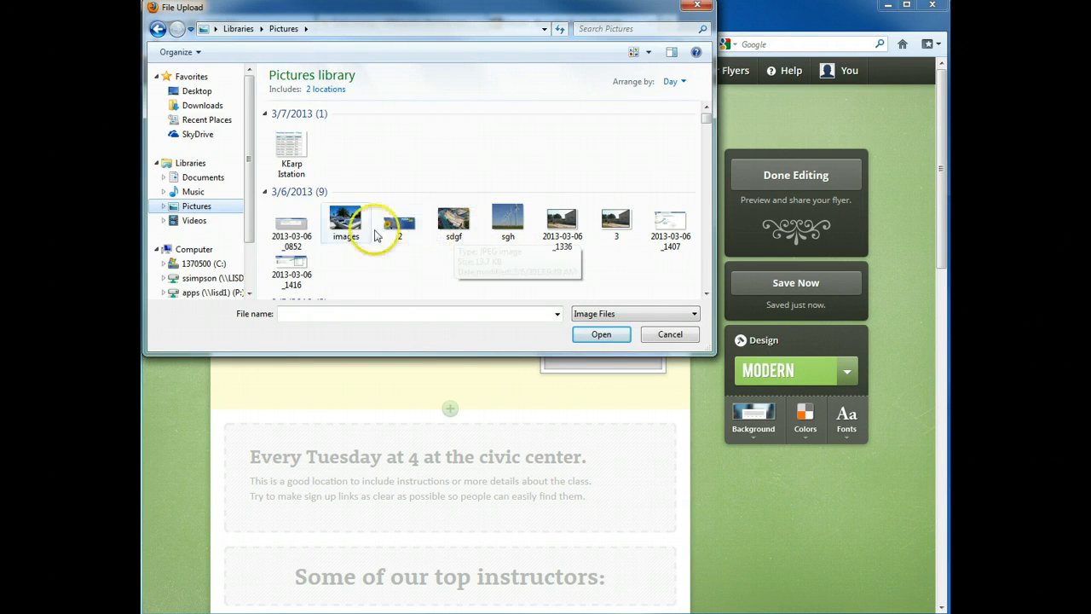
{"action": "left_click", "coordinate": [345, 221]}
{"action": "left_click", "coordinate": [601, 335]}
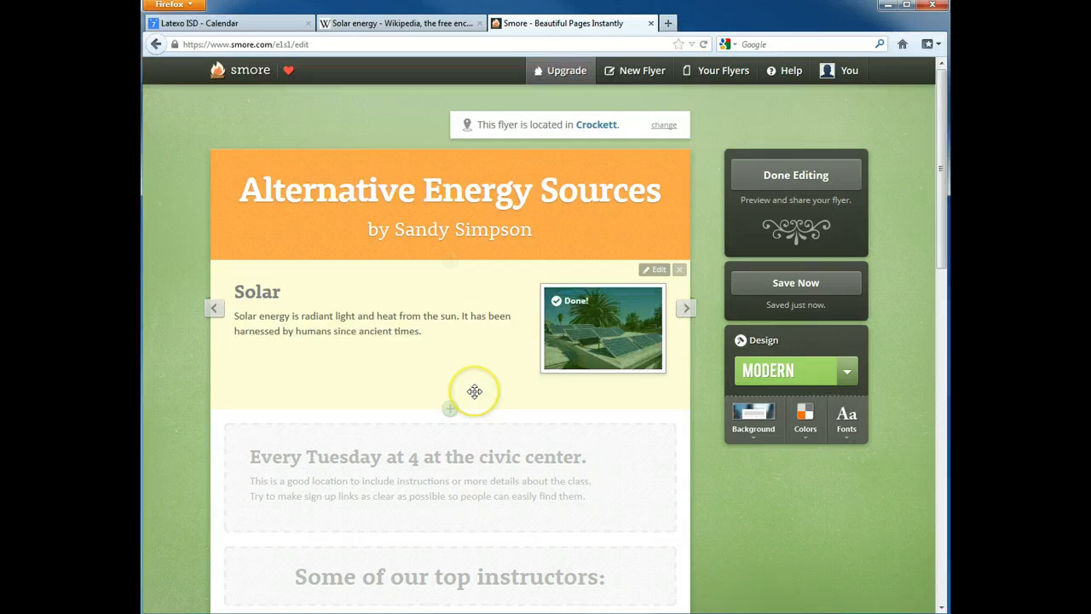
{"action": "left_click", "coordinate": [704, 433]}
{"action": "mouse_move", "coordinate": [643, 427]}
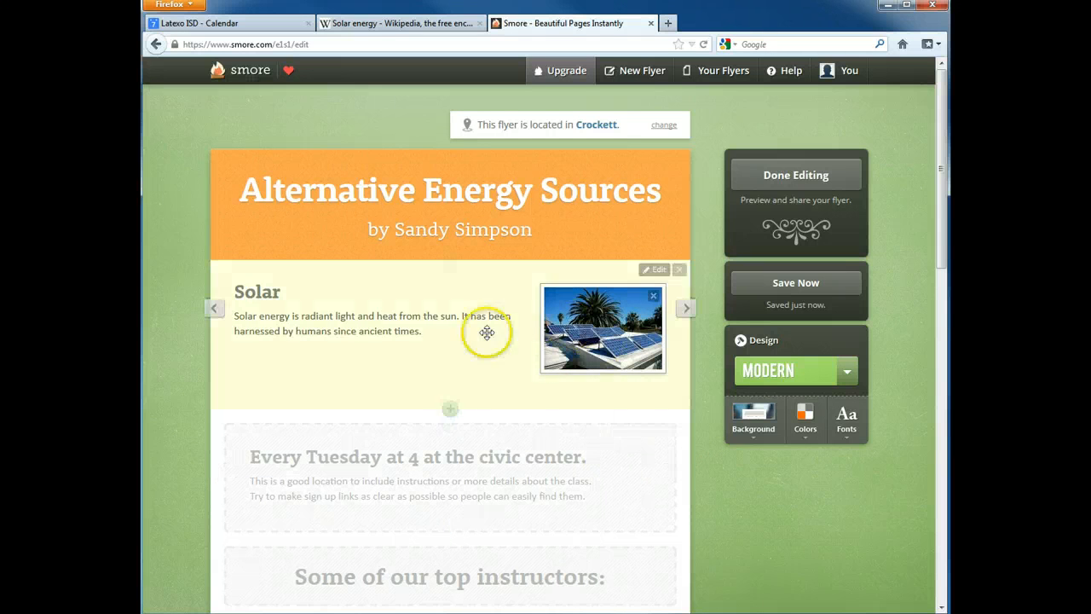
- Cycle through the Every Tuesday block's layouts, ending back on text only
{"action": "scroll", "coordinate": [593, 493], "scroll_direction": "down", "scroll_amount": 2}
{"action": "scroll", "coordinate": [592, 493], "scroll_direction": "down", "scroll_amount": 1}
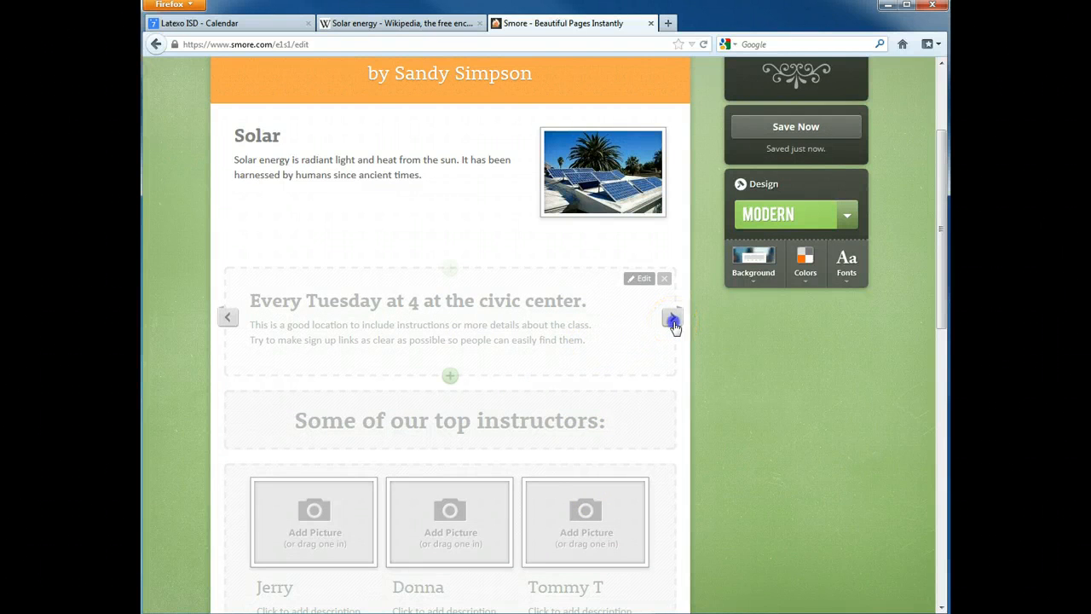
{"action": "left_click", "coordinate": [672, 320]}
{"action": "left_click", "coordinate": [673, 319]}
{"action": "left_click", "coordinate": [673, 319]}
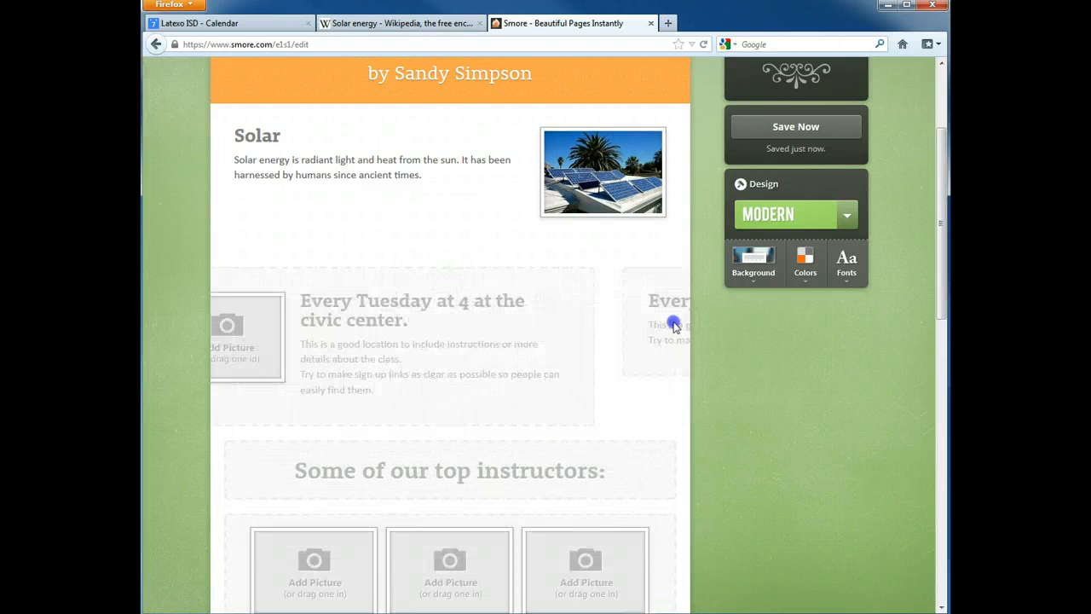
- Delete the three-photo instructor gallery block
{"action": "scroll", "coordinate": [674, 327], "scroll_direction": "down", "scroll_amount": 2}
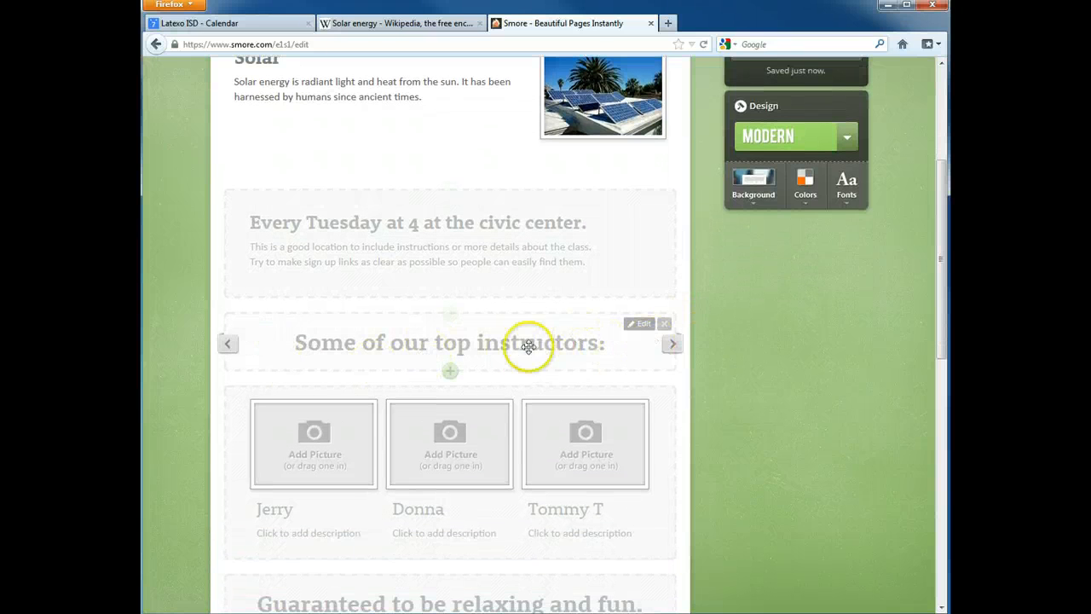
{"action": "scroll", "coordinate": [731, 357], "scroll_direction": "down", "scroll_amount": 2}
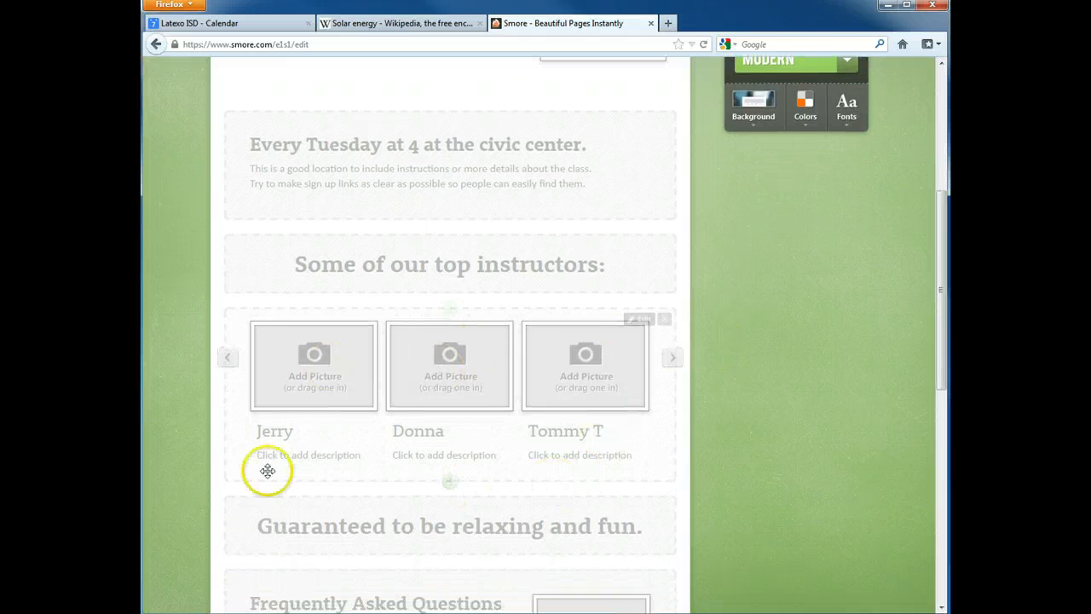
{"action": "scroll", "coordinate": [772, 435], "scroll_direction": "down", "scroll_amount": 4}
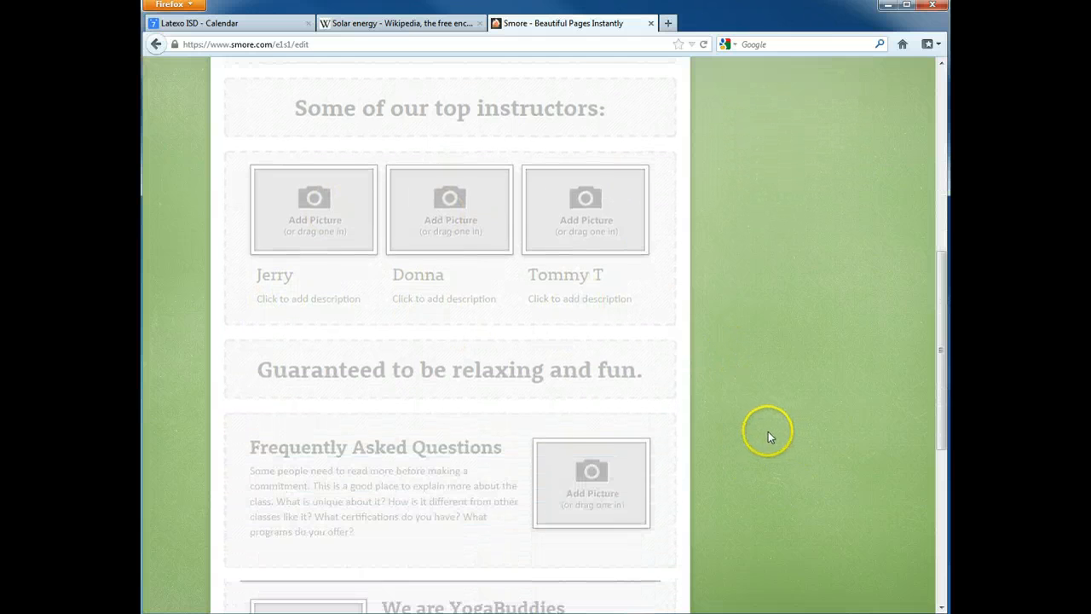
{"action": "scroll", "coordinate": [690, 379], "scroll_direction": "down", "scroll_amount": 6}
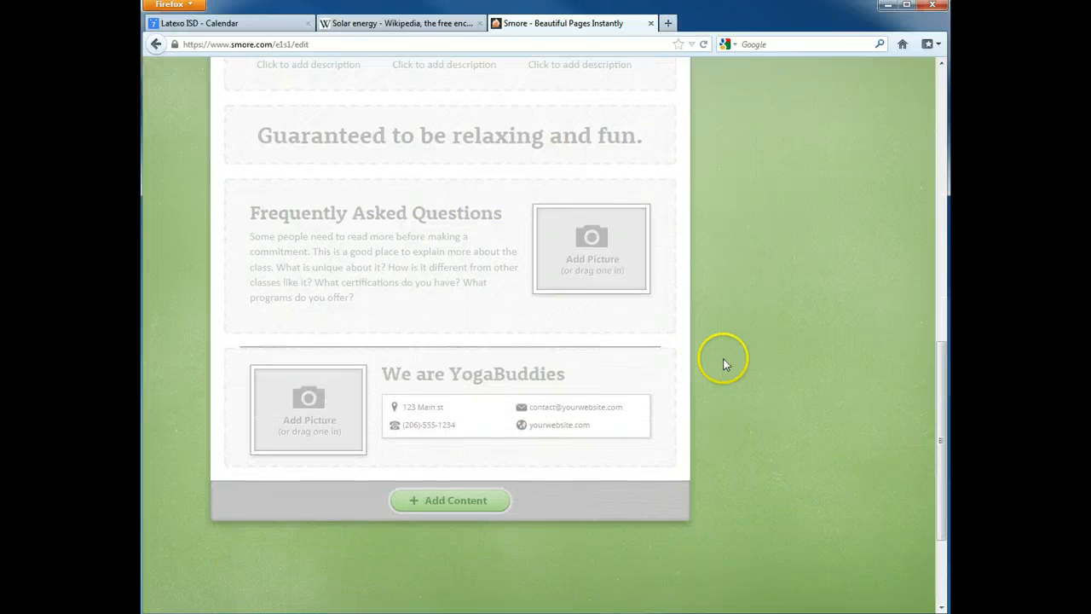
{"action": "scroll", "coordinate": [731, 356], "scroll_direction": "up", "scroll_amount": 10}
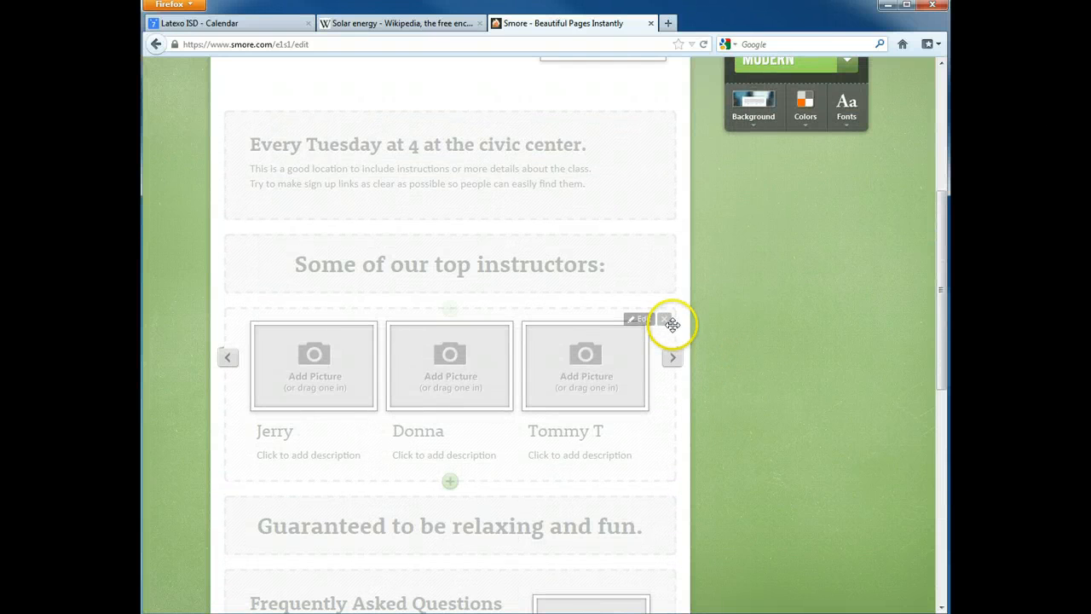
{"action": "left_click", "coordinate": [666, 320]}
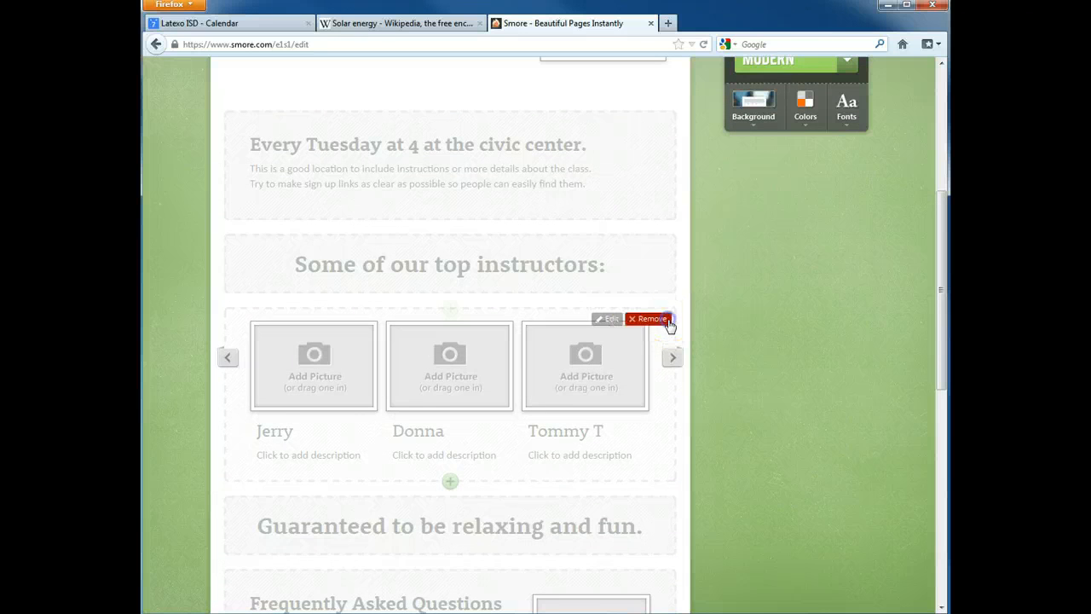
{"action": "left_click", "coordinate": [651, 319]}
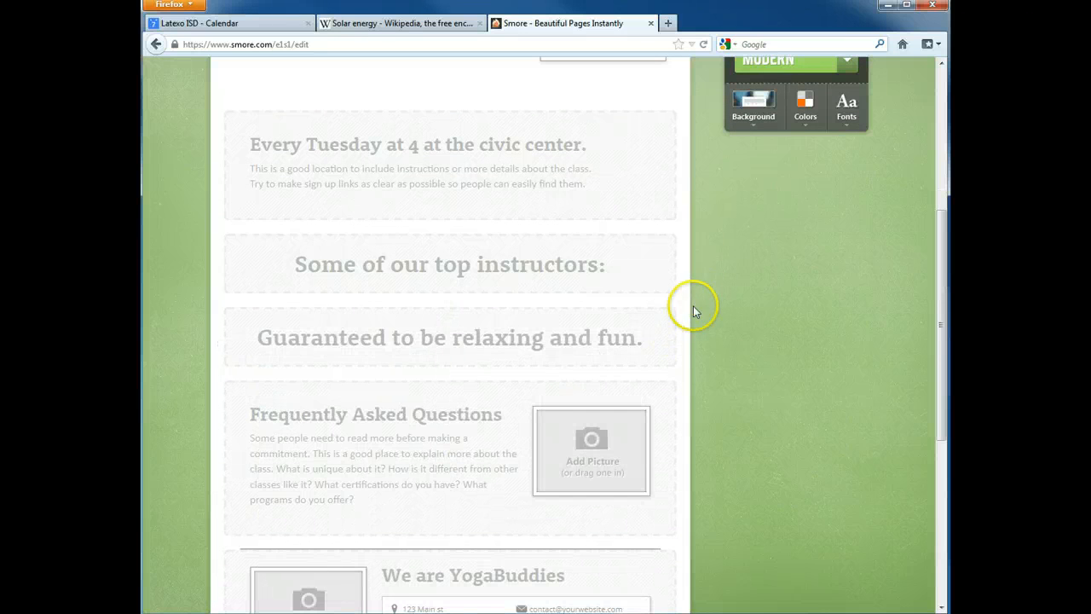
- Insert a three-picture gallery block below the Solar section
{"action": "left_click", "coordinate": [450, 294]}
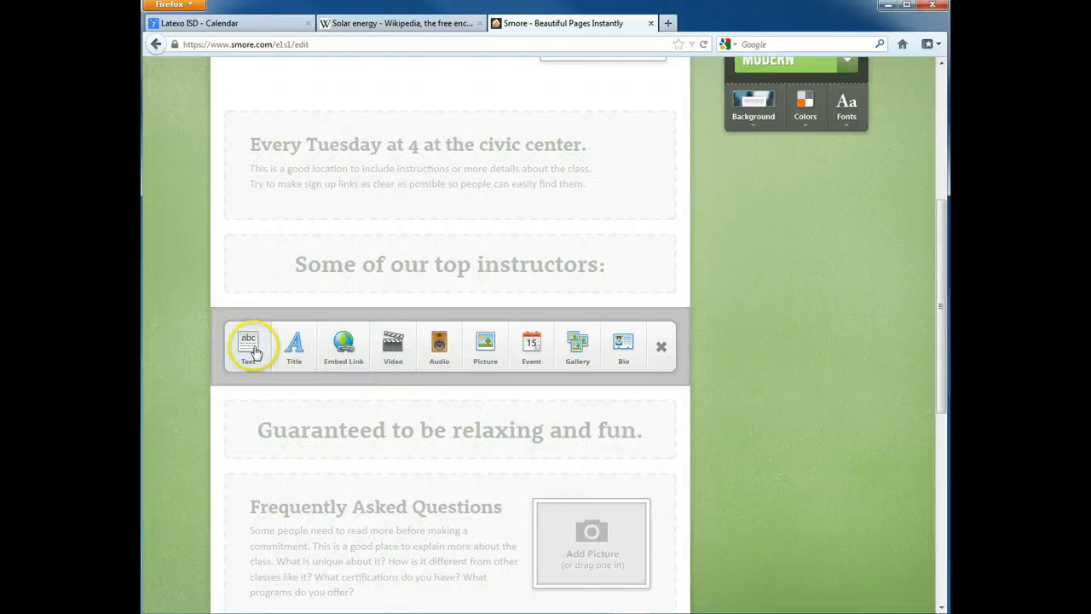
{"action": "left_click", "coordinate": [577, 344]}
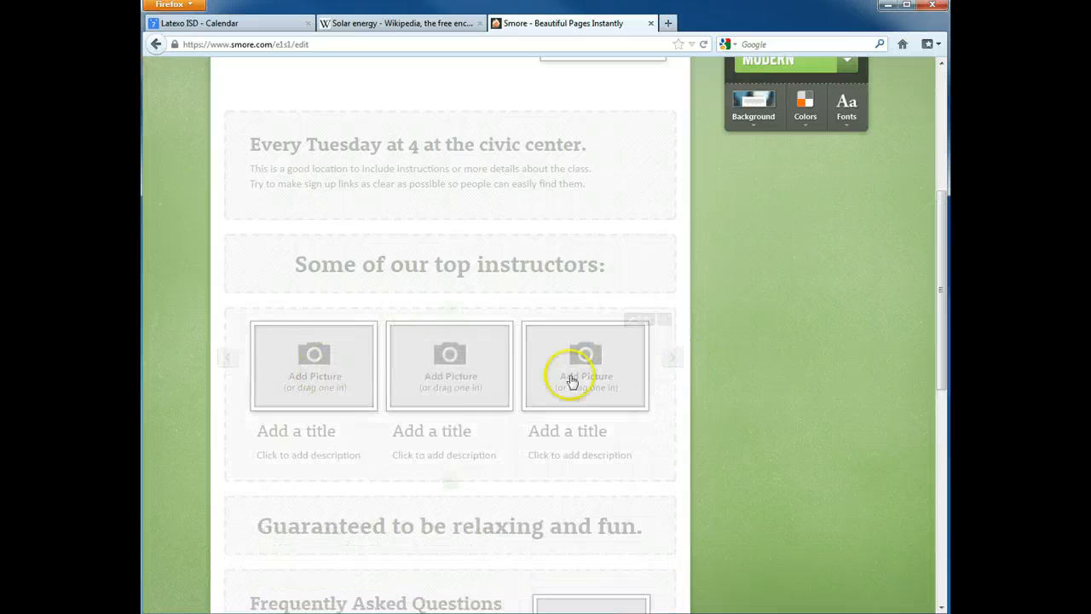
{"action": "left_click", "coordinate": [451, 483]}
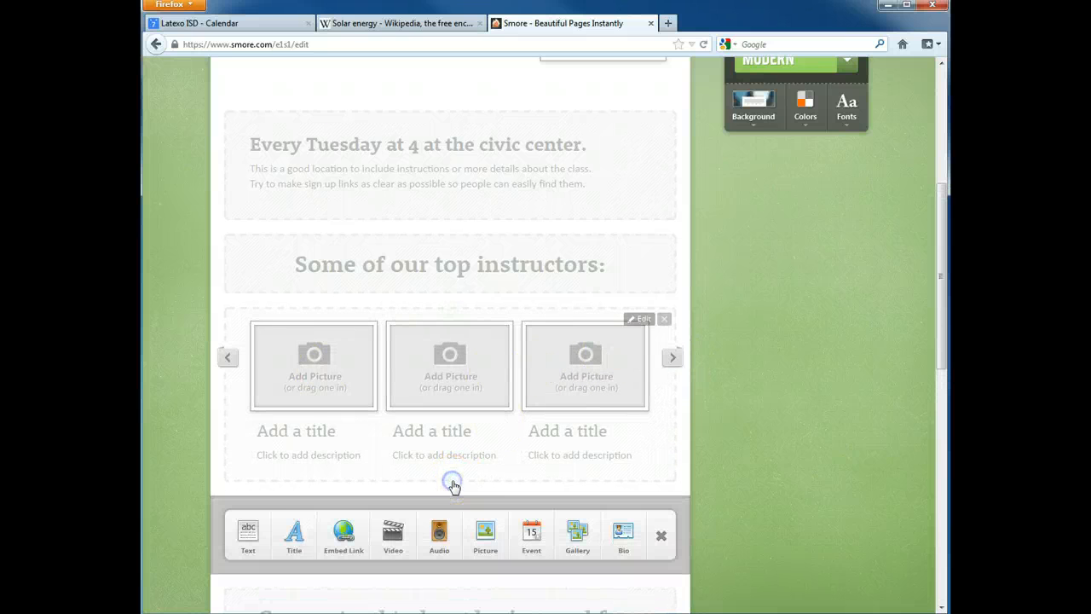
{"action": "left_click", "coordinate": [660, 539]}
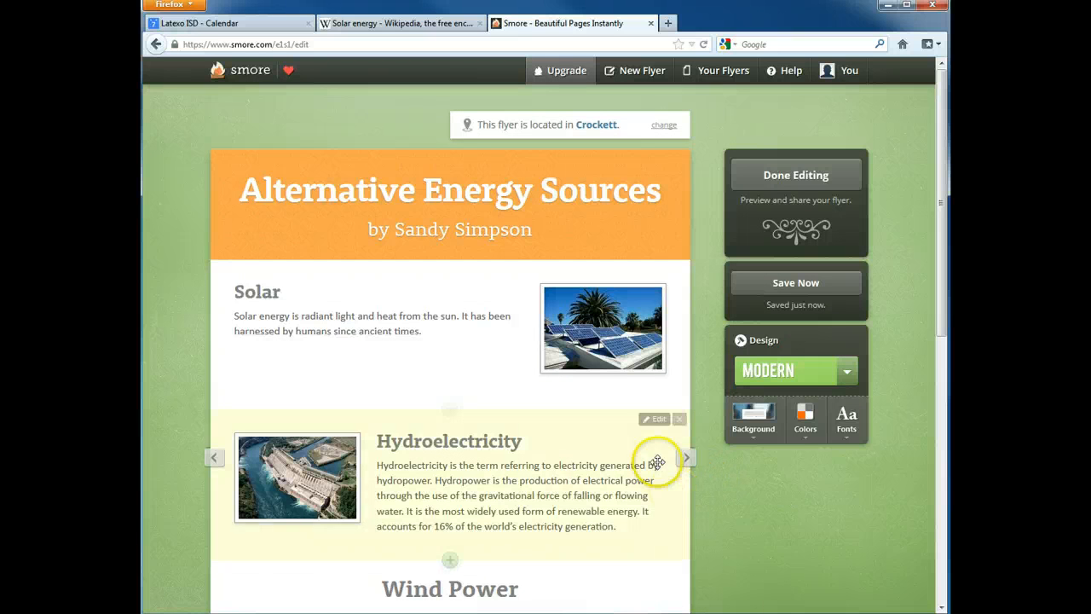
- Change the flyer's design theme from Modern to Blossom
{"action": "scroll", "coordinate": [673, 393], "scroll_direction": "down", "scroll_amount": 4}
{"action": "scroll", "coordinate": [686, 392], "scroll_direction": "down", "scroll_amount": 4}
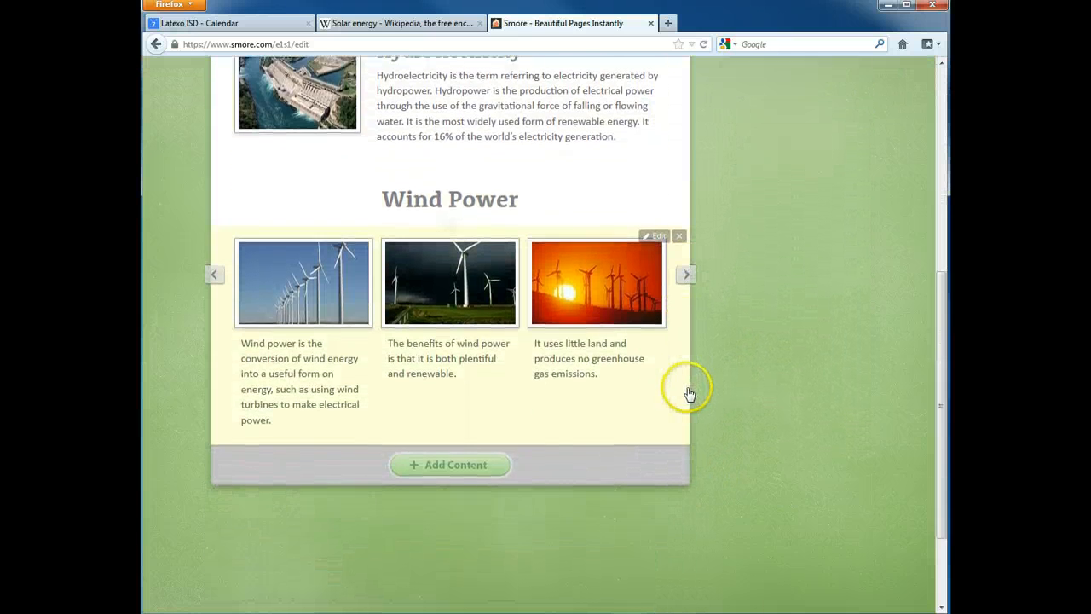
{"action": "scroll", "coordinate": [689, 390], "scroll_direction": "up", "scroll_amount": 8}
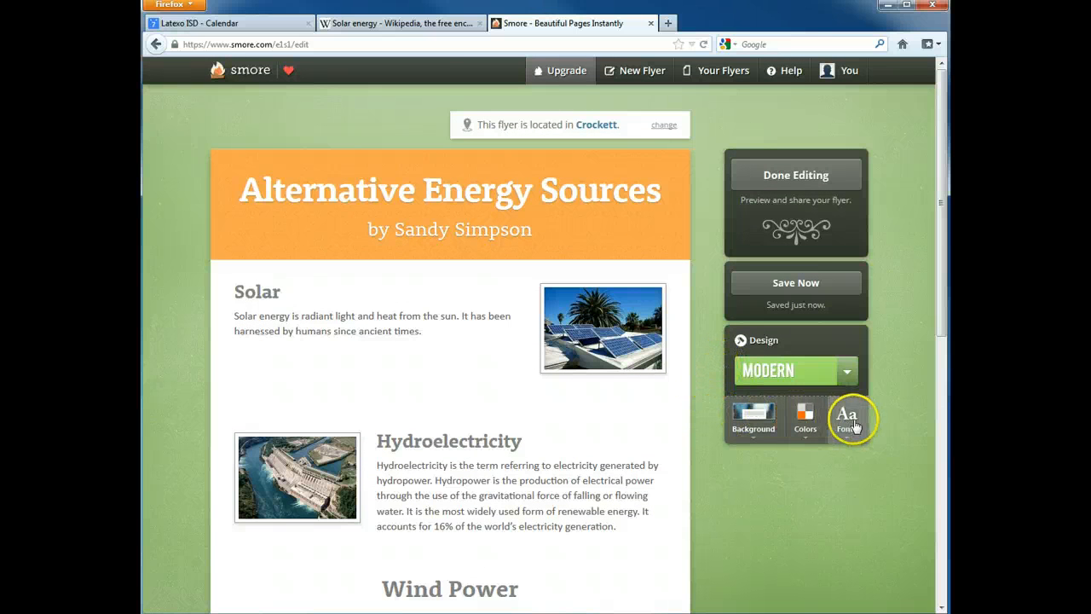
{"action": "left_click", "coordinate": [849, 372]}
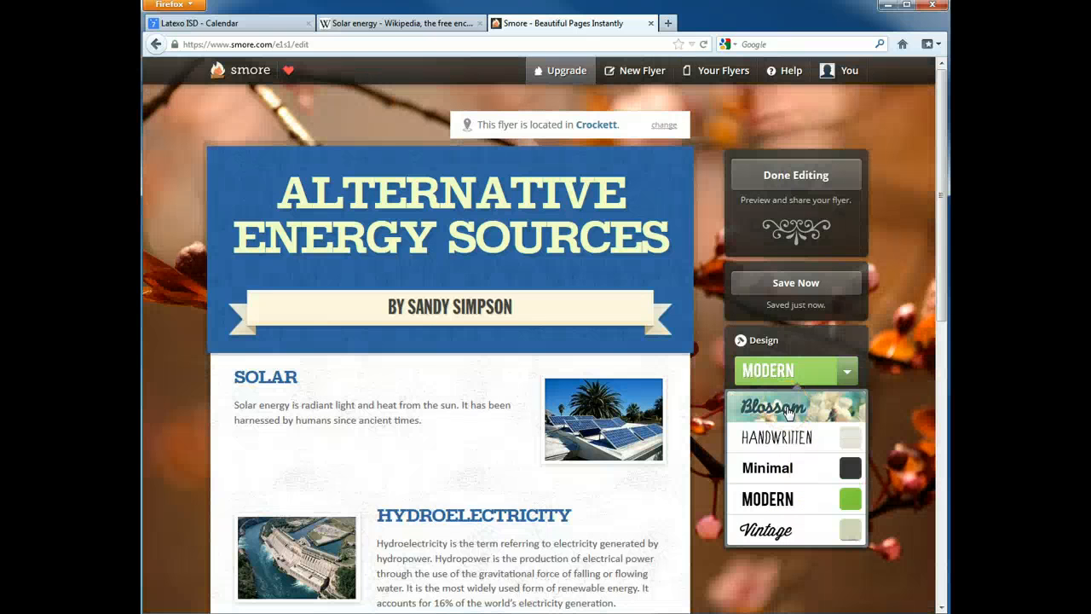
{"action": "left_click", "coordinate": [788, 412]}
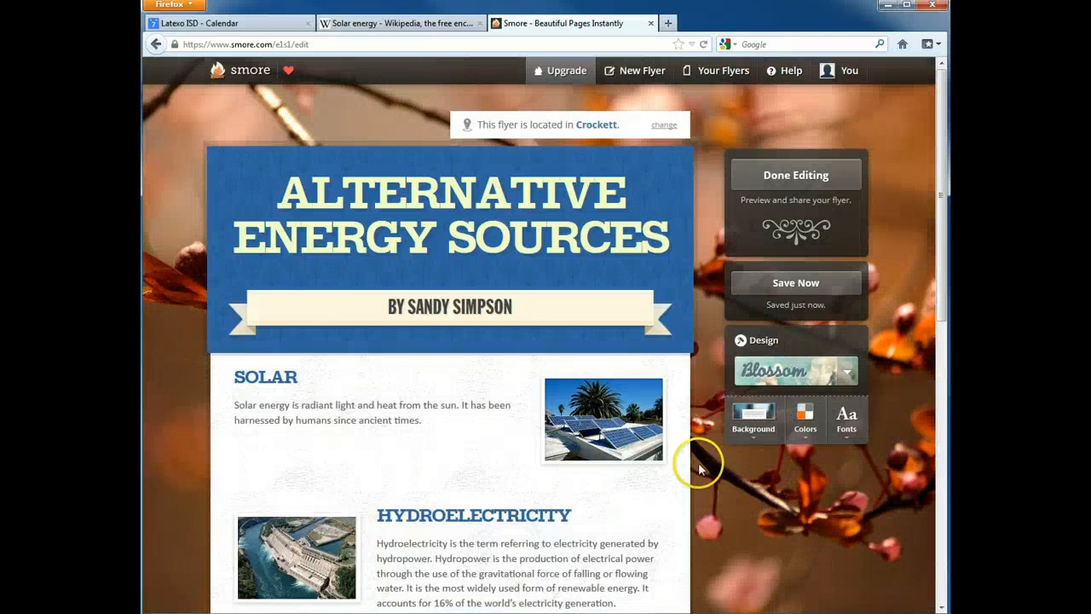
- Set the flyer background to the pale white flower blossom image
{"action": "left_click", "coordinate": [754, 420]}
{"action": "left_click", "coordinate": [784, 467]}
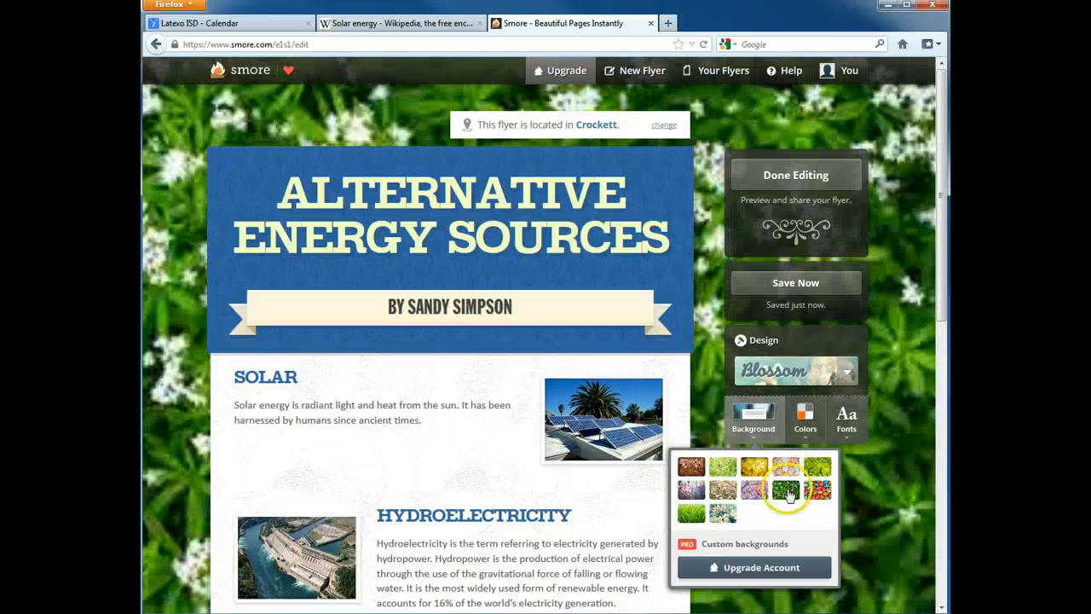
{"action": "left_click", "coordinate": [722, 515]}
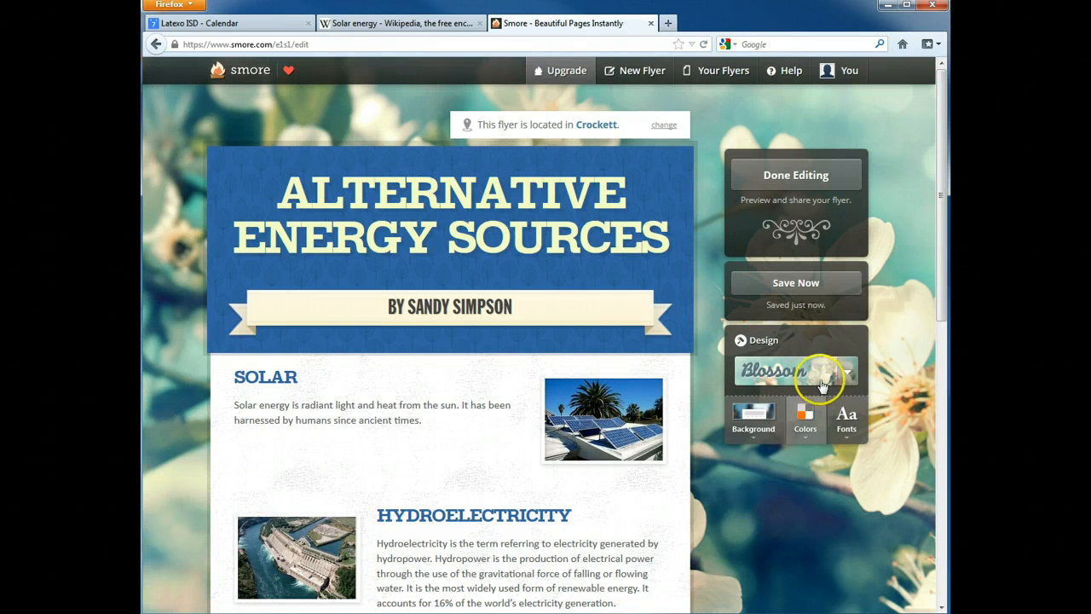
{"action": "left_click", "coordinate": [806, 430]}
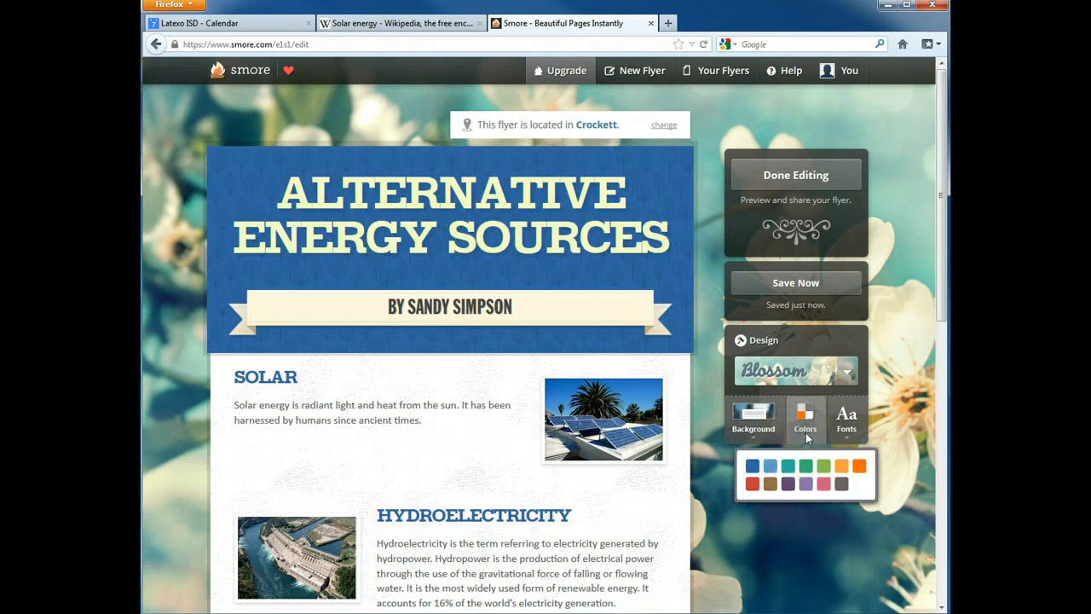
{"action": "left_click", "coordinate": [823, 467]}
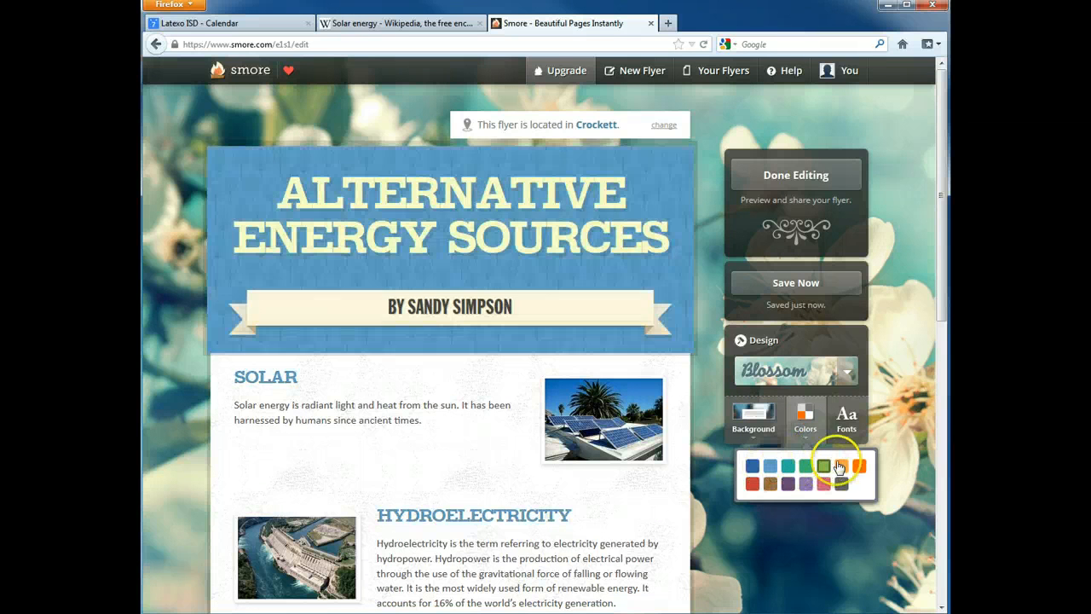
{"action": "left_click", "coordinate": [848, 426]}
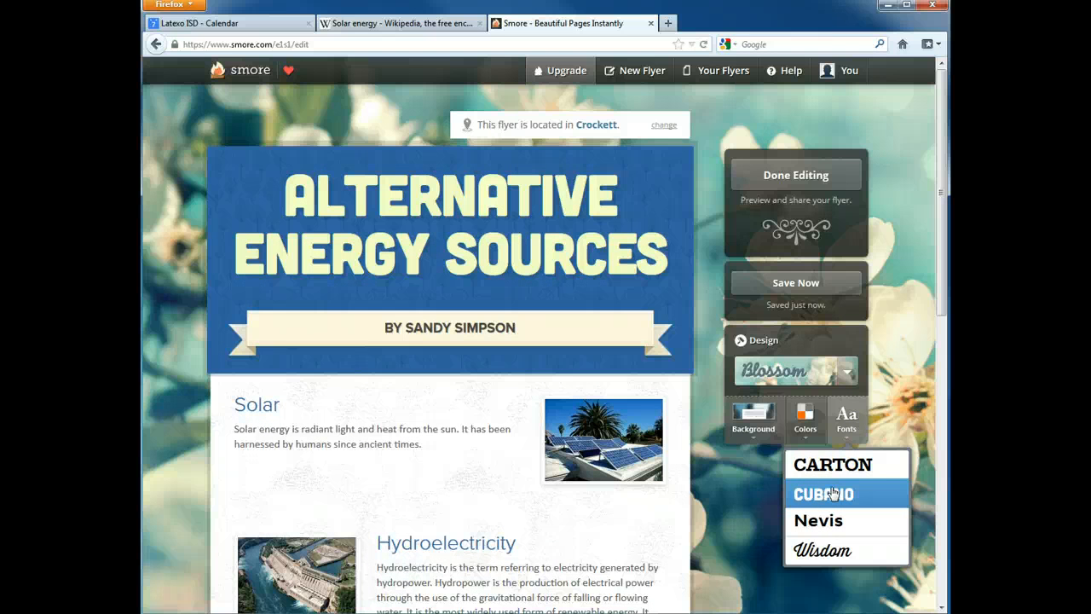
{"action": "left_click", "coordinate": [839, 474]}
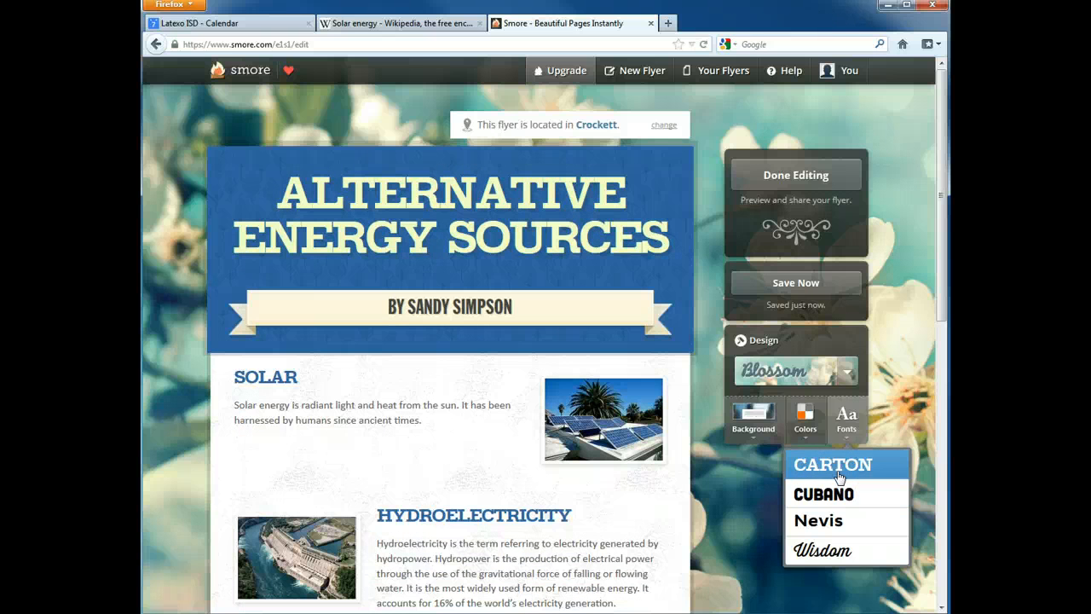
{"action": "left_click", "coordinate": [910, 411]}
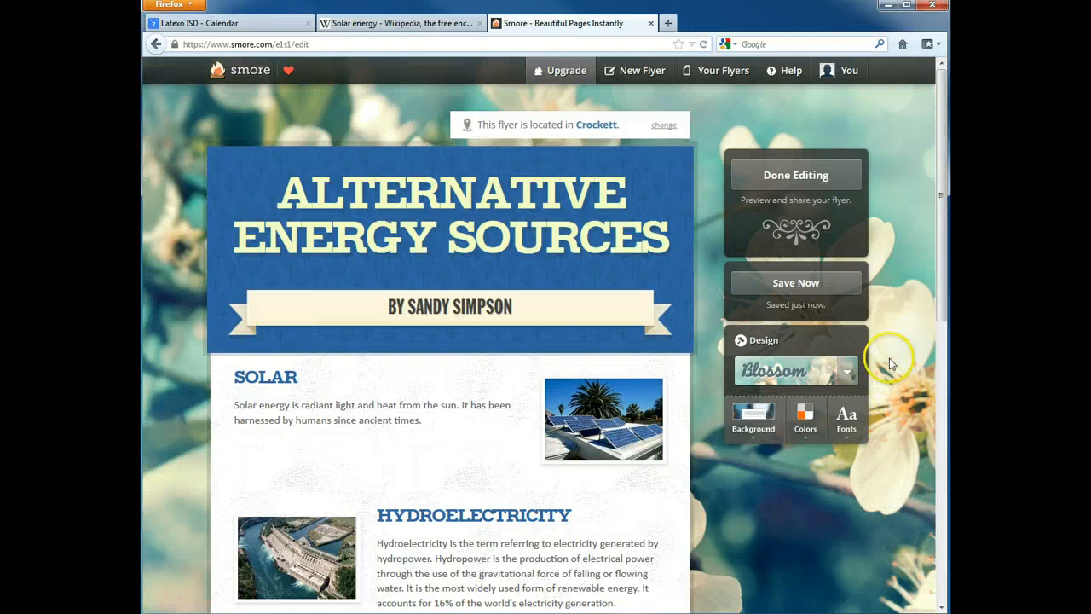
{"action": "left_click", "coordinate": [827, 176]}
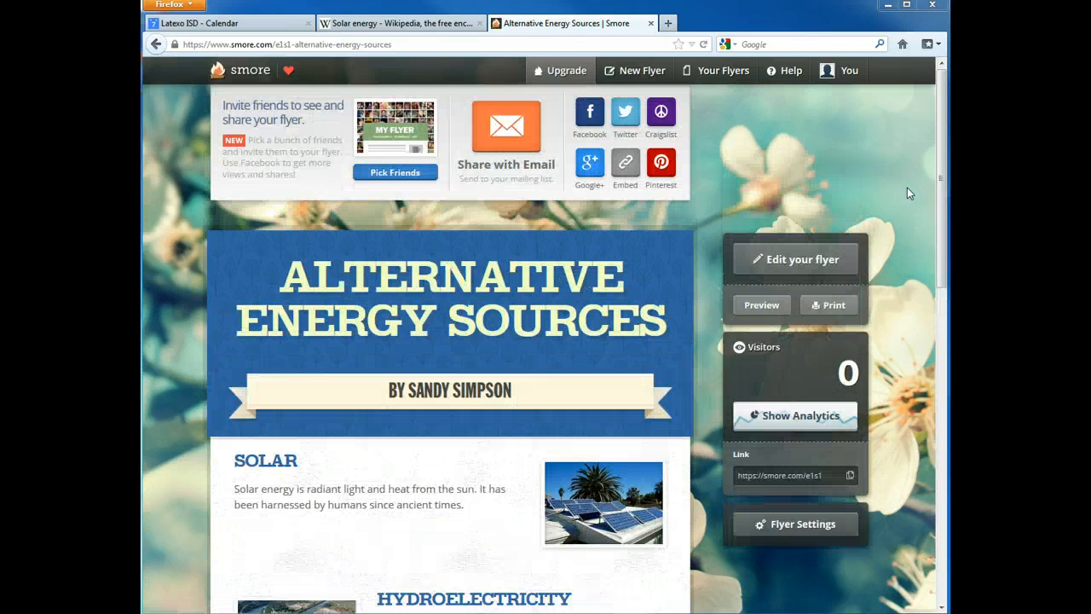
- Publish the flyer and select its shareable short link on the sharing page
{"action": "left_click", "coordinate": [707, 368]}
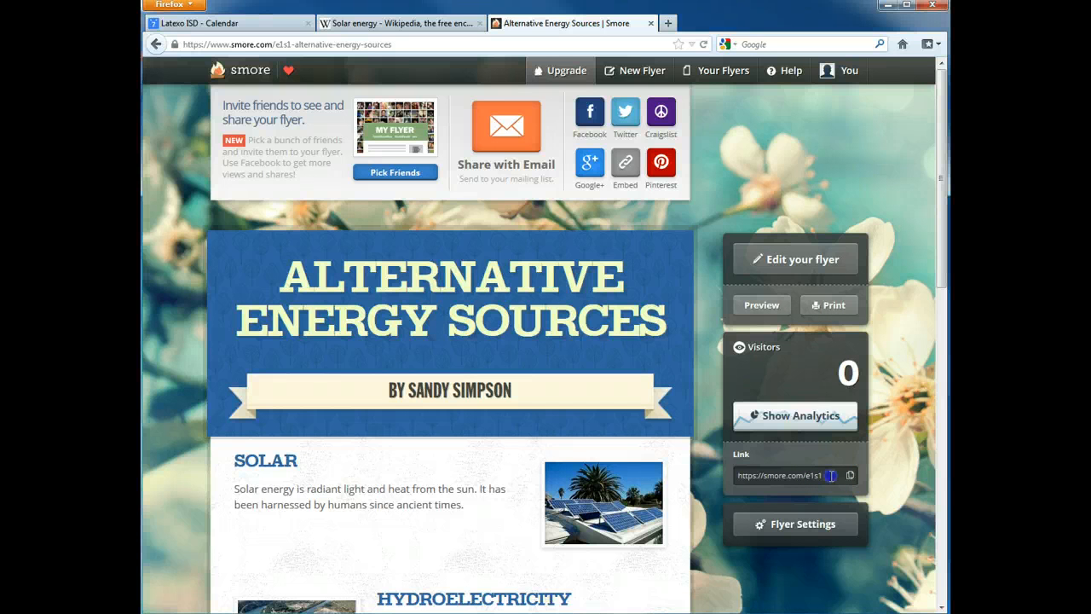
{"action": "left_click_drag", "start_coordinate": [830, 476], "coordinate": [908, 458]}
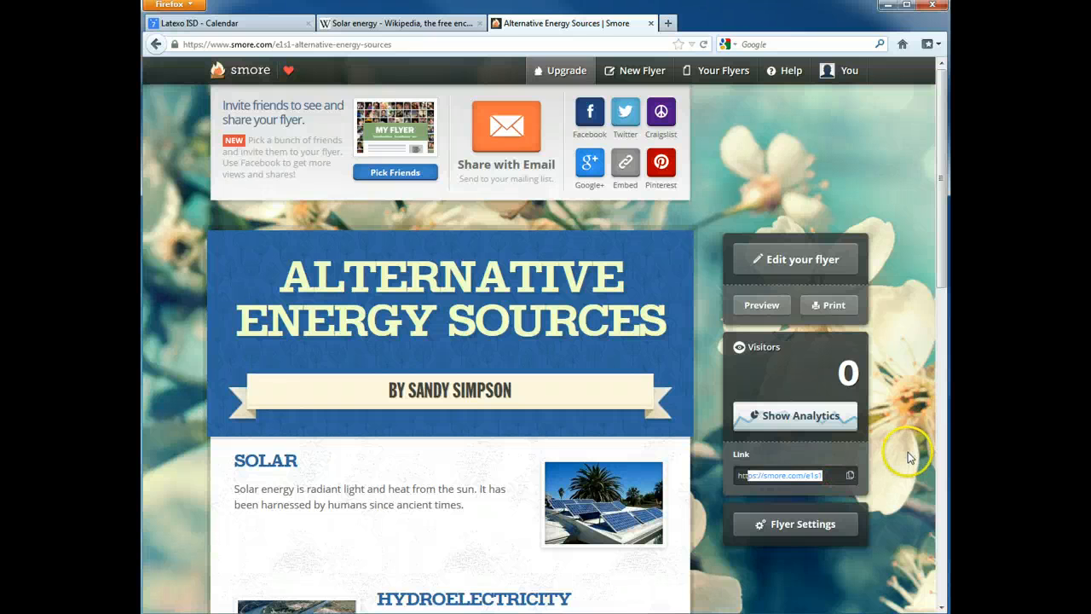
{"action": "left_click", "coordinate": [909, 457]}
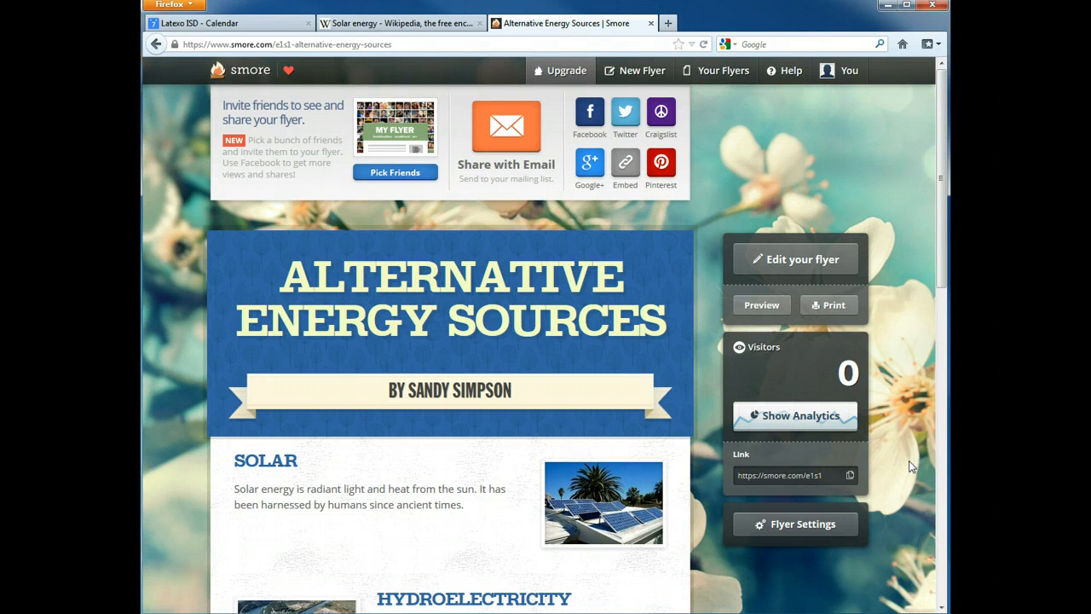